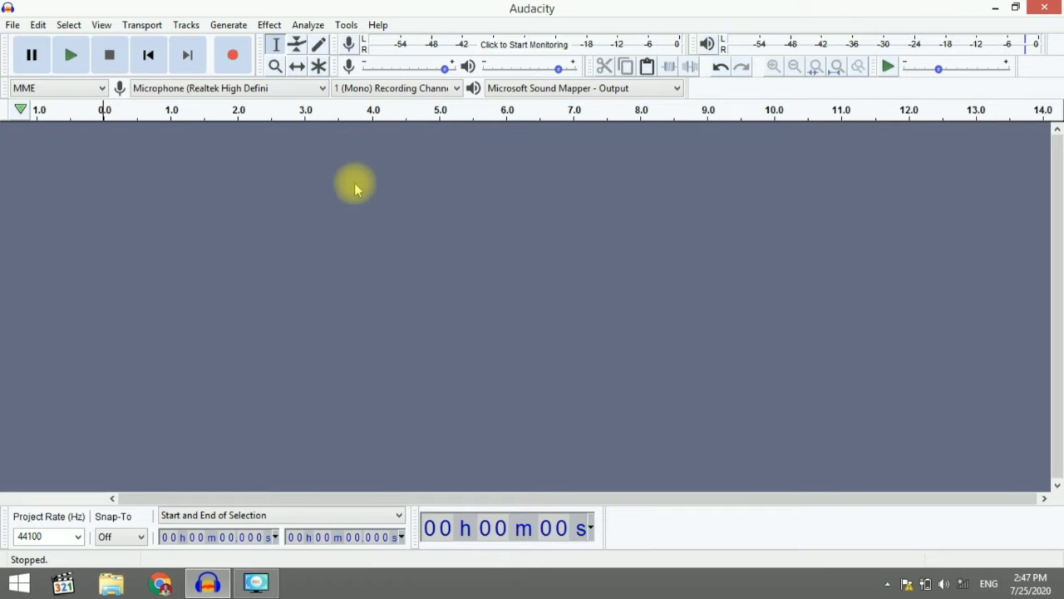
# Step: Generate an 8-bar metronome-tick rhythm track at 100 bpm with 4 beats per bar and play it back
pyautogui.click(220, 27)
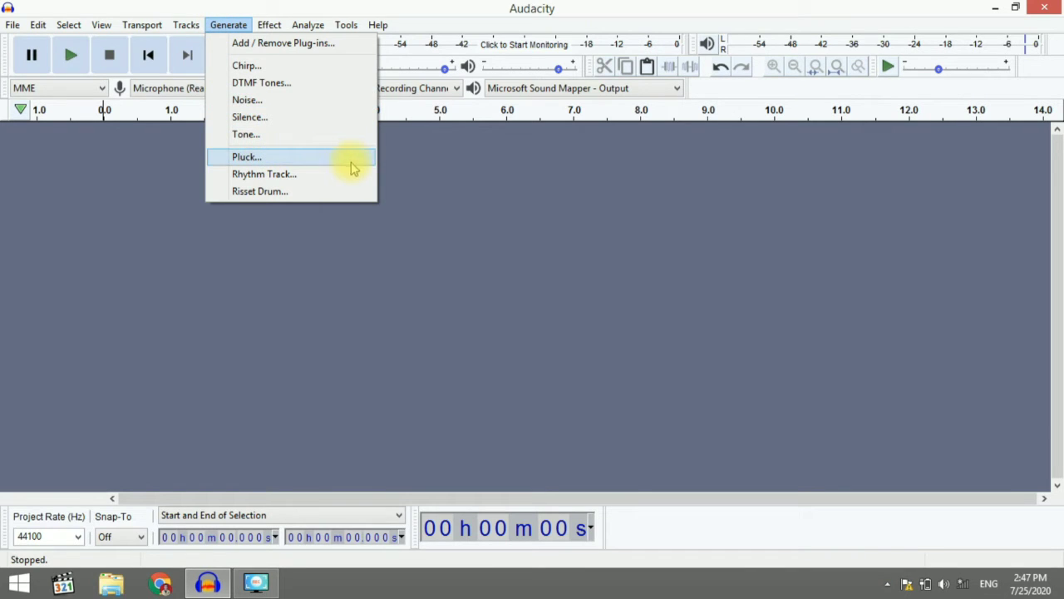
pyautogui.click(228, 25)
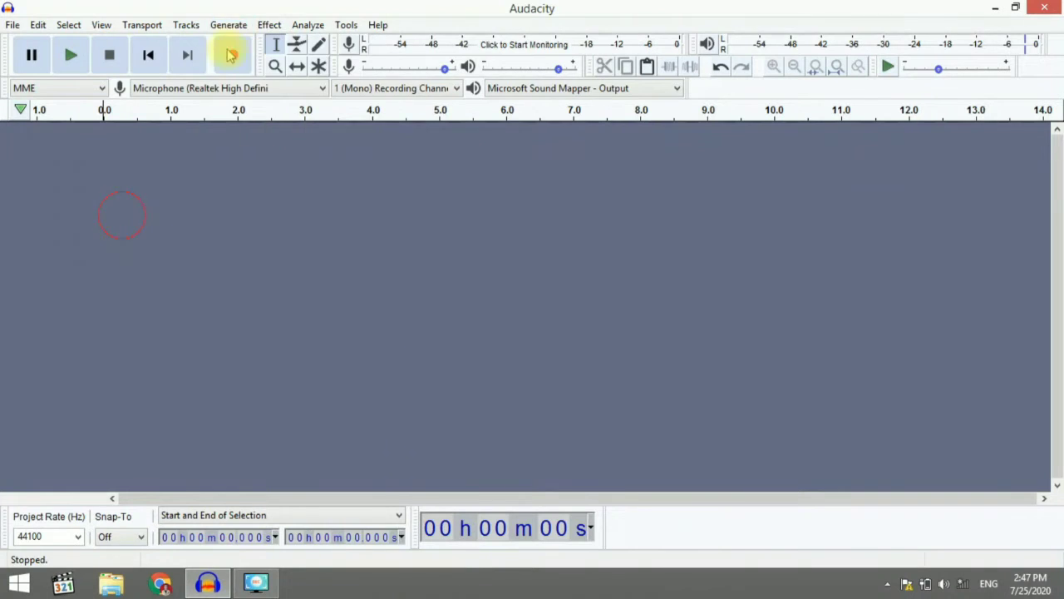
pyautogui.click(230, 28)
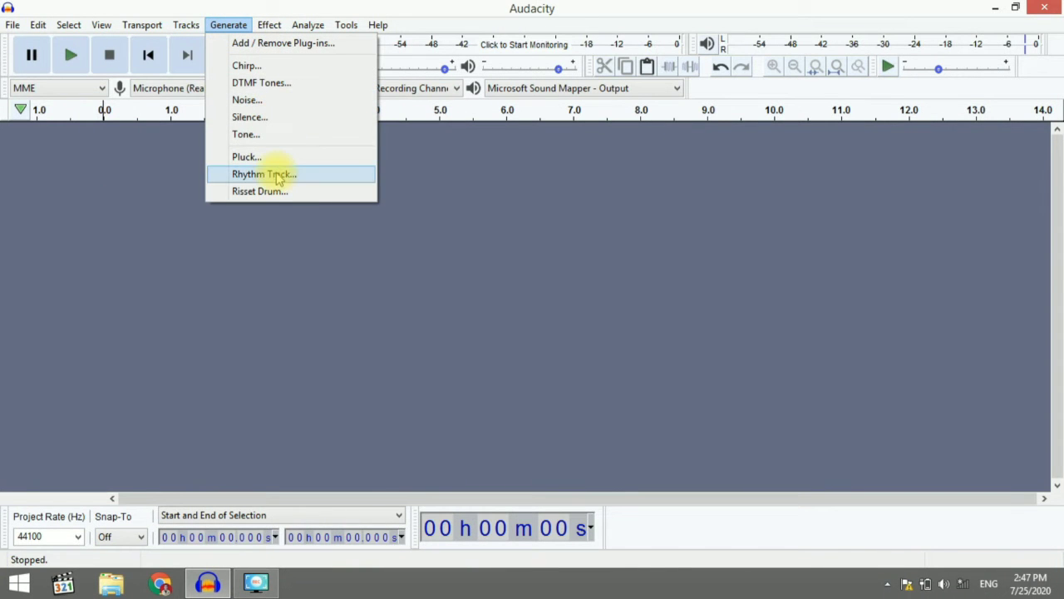
pyautogui.click(308, 176)
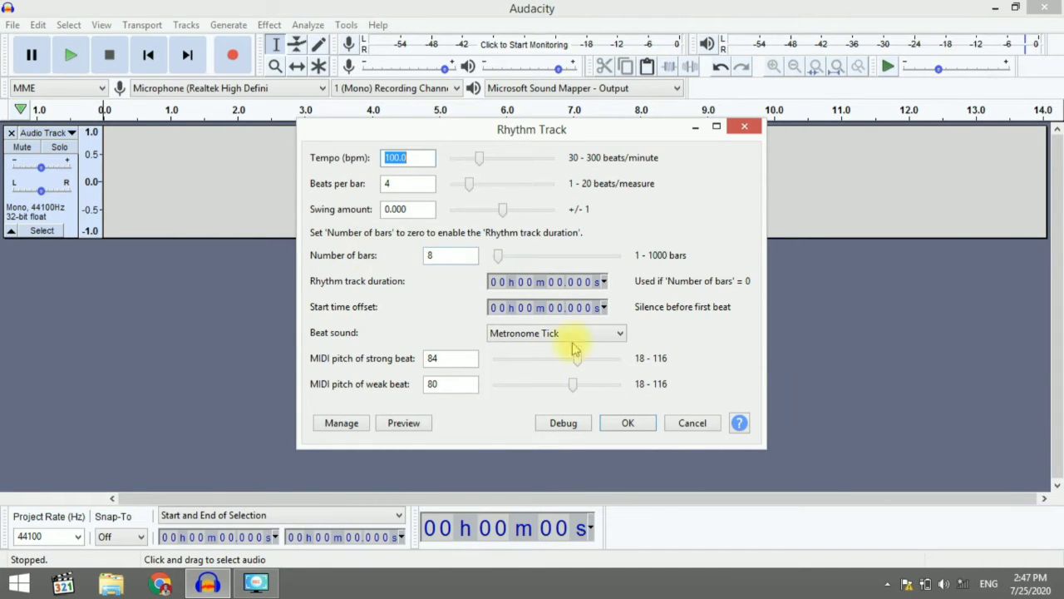
pyautogui.click(622, 423)
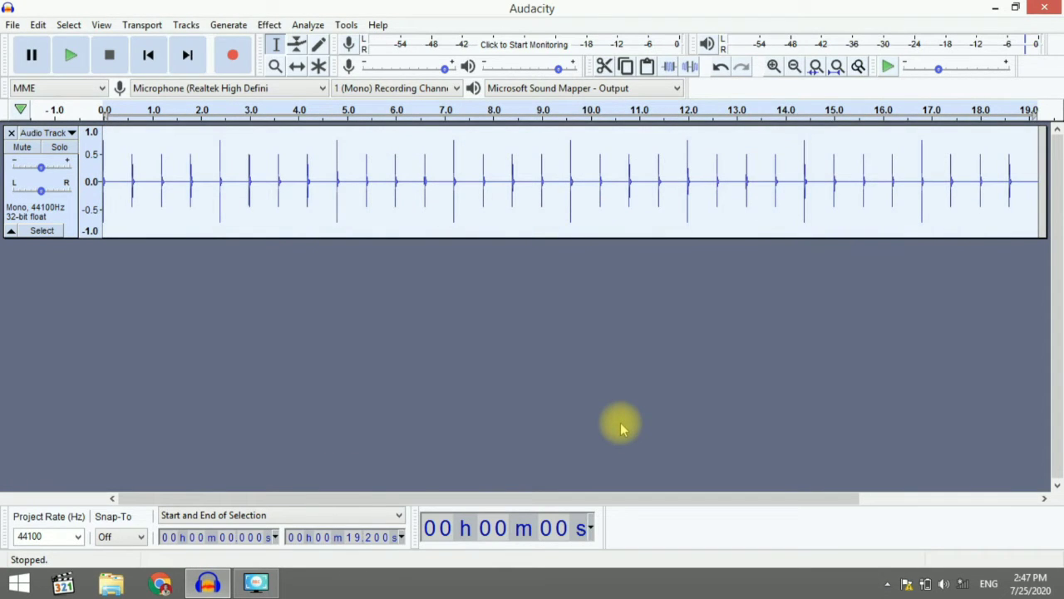
pyautogui.press('space')
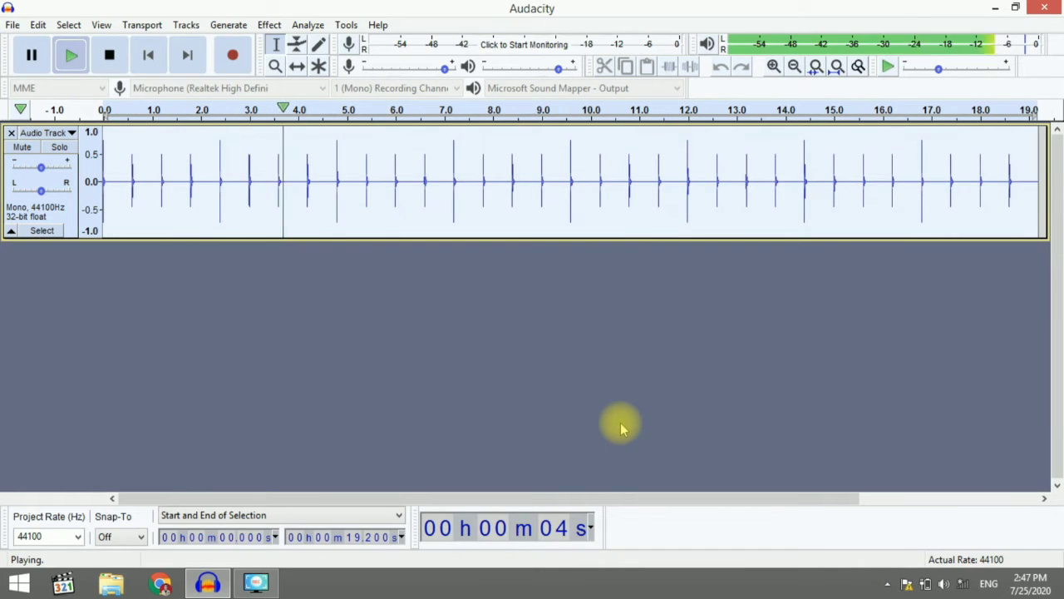
pyautogui.press('space')
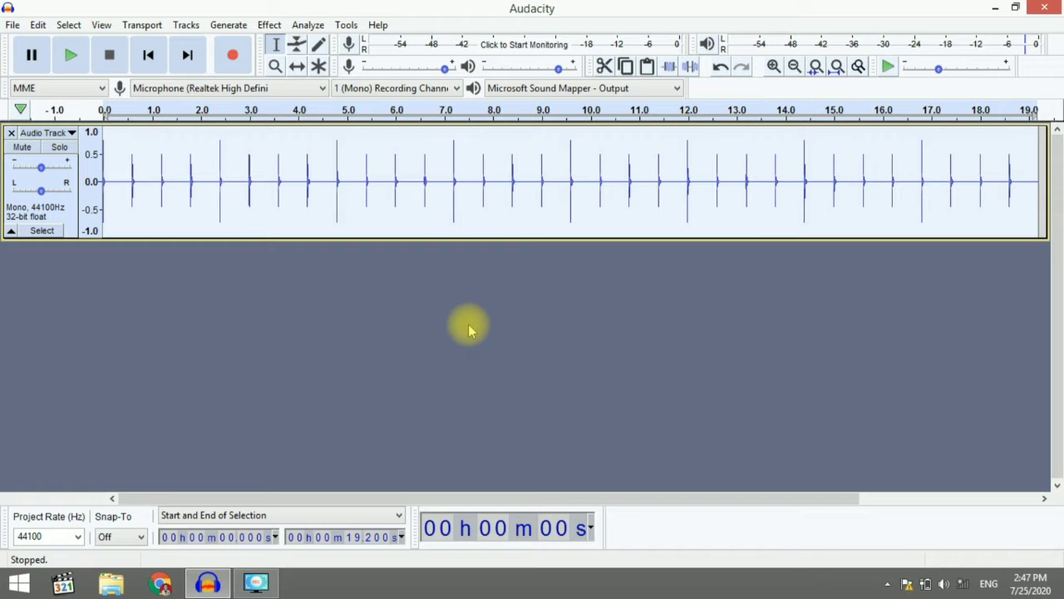
# Step: Record a rhythm guitar take and a melody guitar take on two new tracks below the metronome track
pyautogui.click(233, 55)
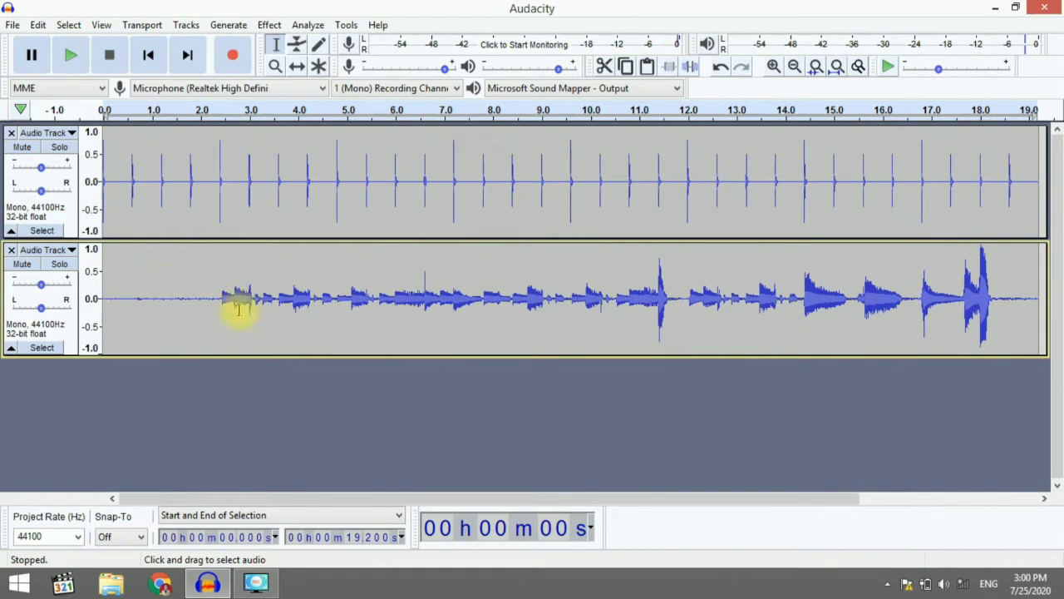
pyautogui.click(231, 62)
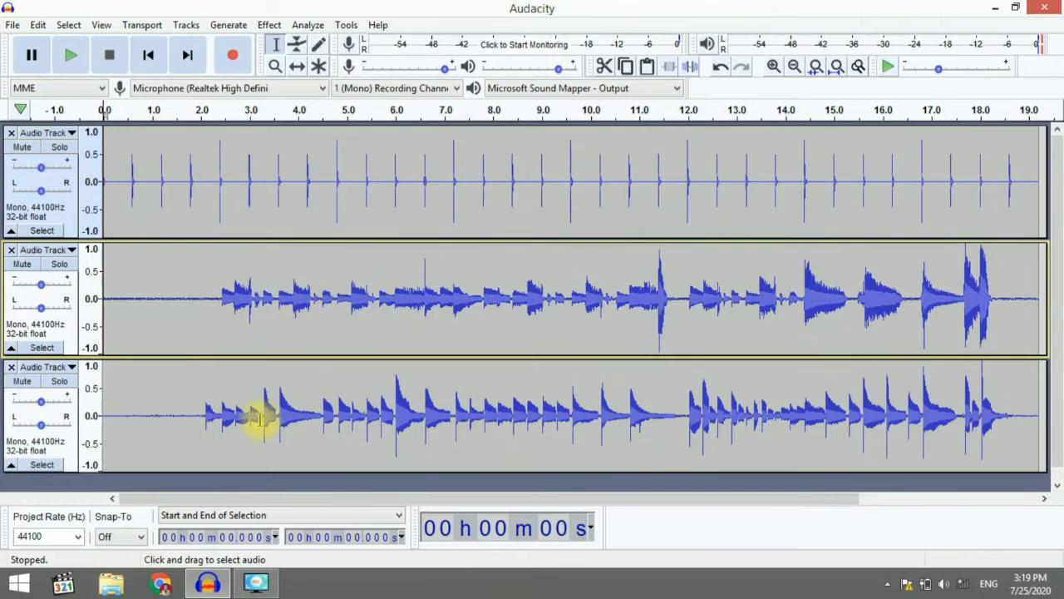
# Step: Rename the first recorded guitar track, directly below the metronome track, to Gitar Rythm
pyautogui.click(54, 252)
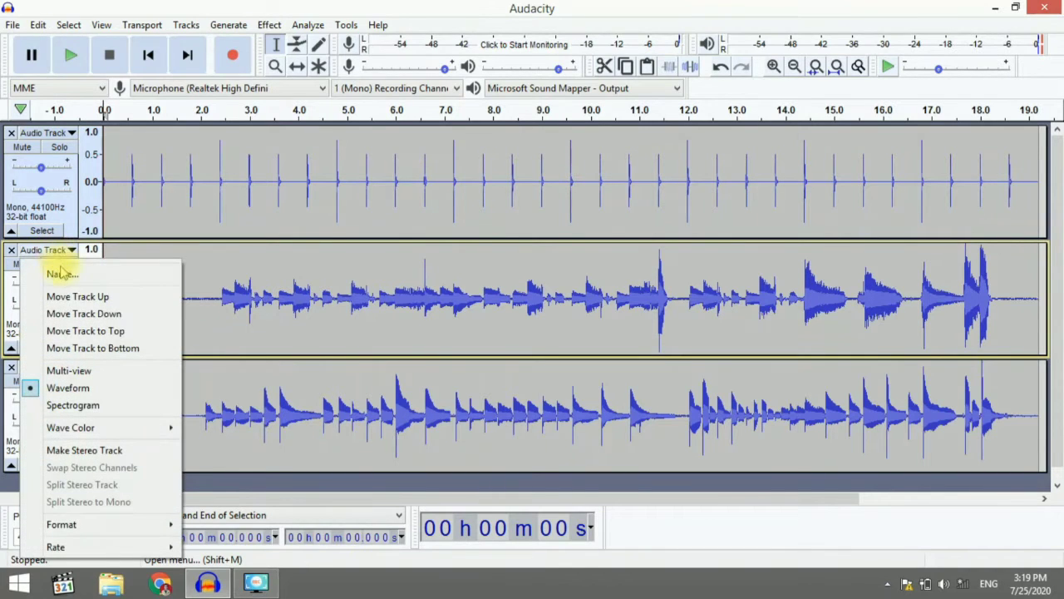
pyautogui.click(65, 278)
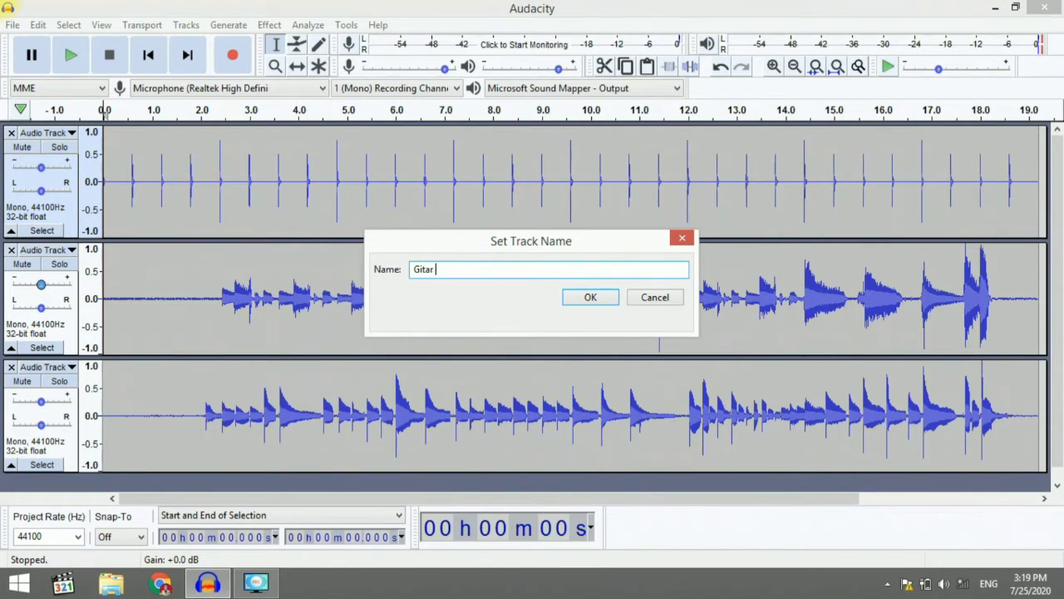
pyautogui.press('Return')
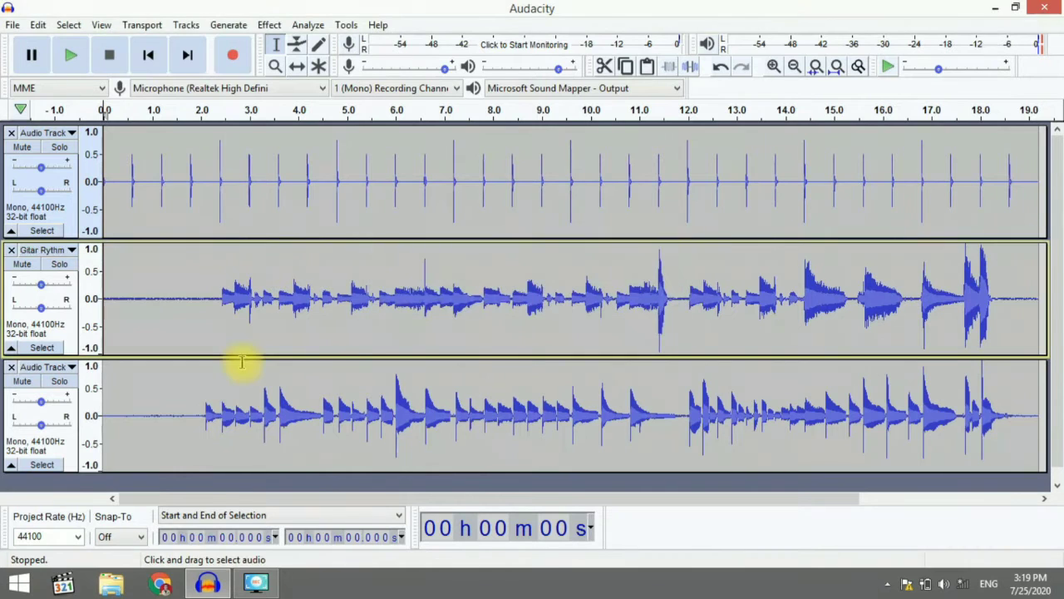
# Step: Rename the lowest recorded track to Gitar Melodi and play back all three tracks together
pyautogui.click(38, 372)
pyautogui.click(111, 88)
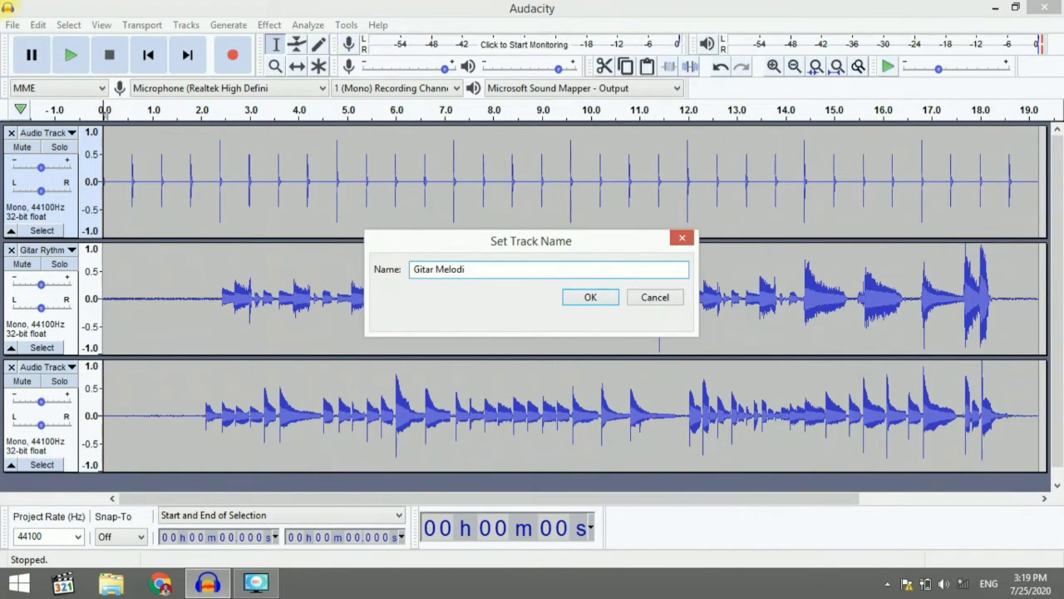
pyautogui.write('Gitar Melodi')
pyautogui.press('Return')
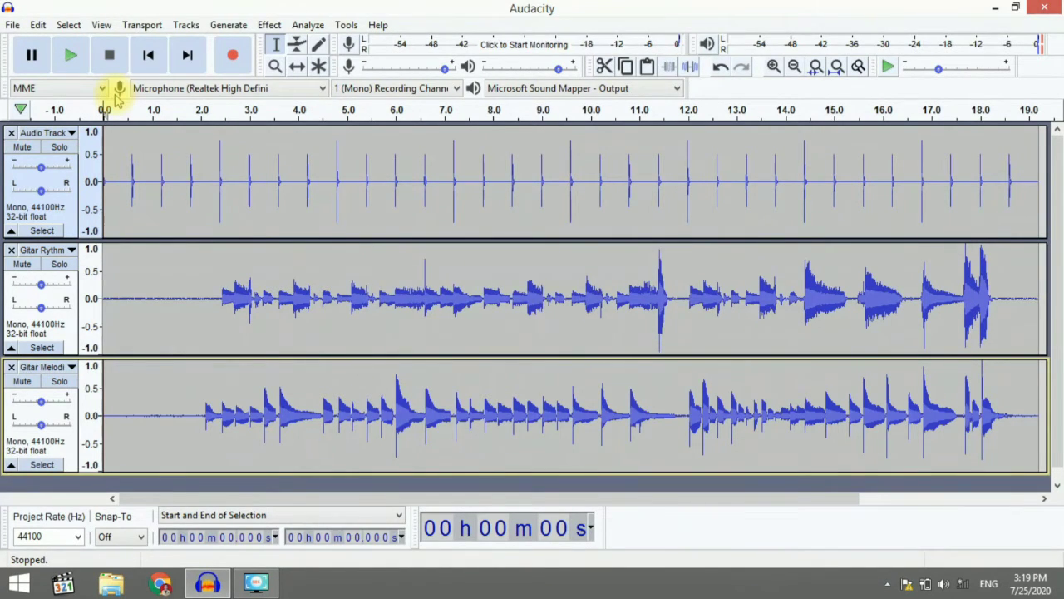
pyautogui.press('space')
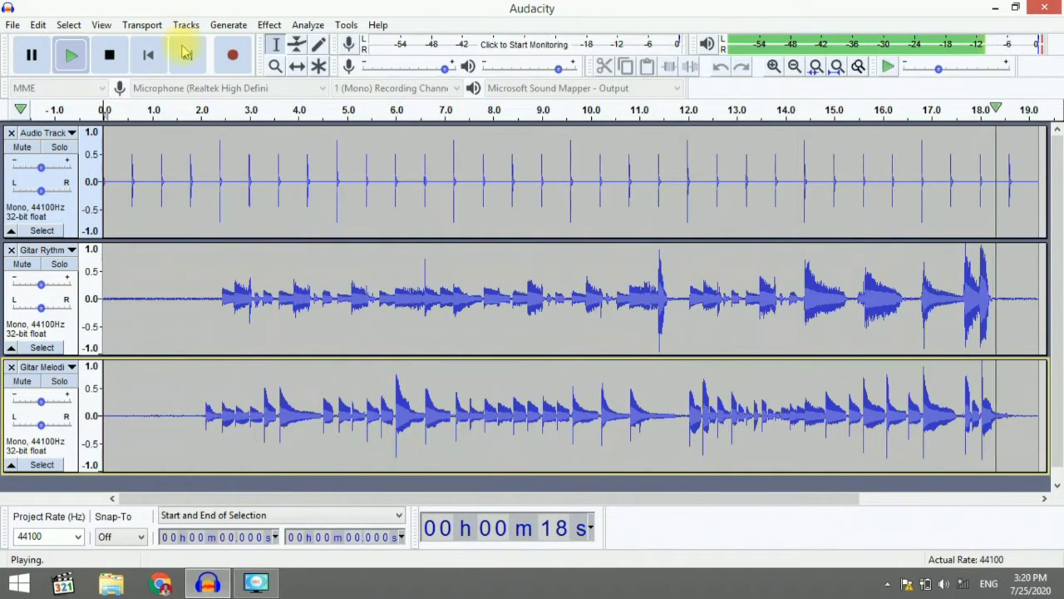
# Step: Solo the Gitar Rythm track
pyautogui.click(57, 265)
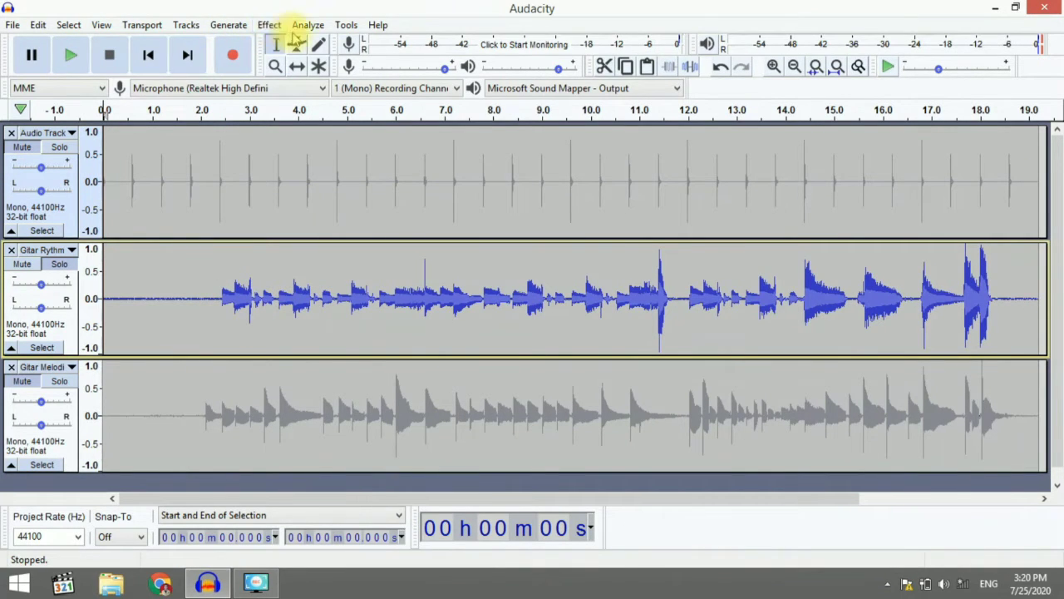
pyautogui.click(270, 25)
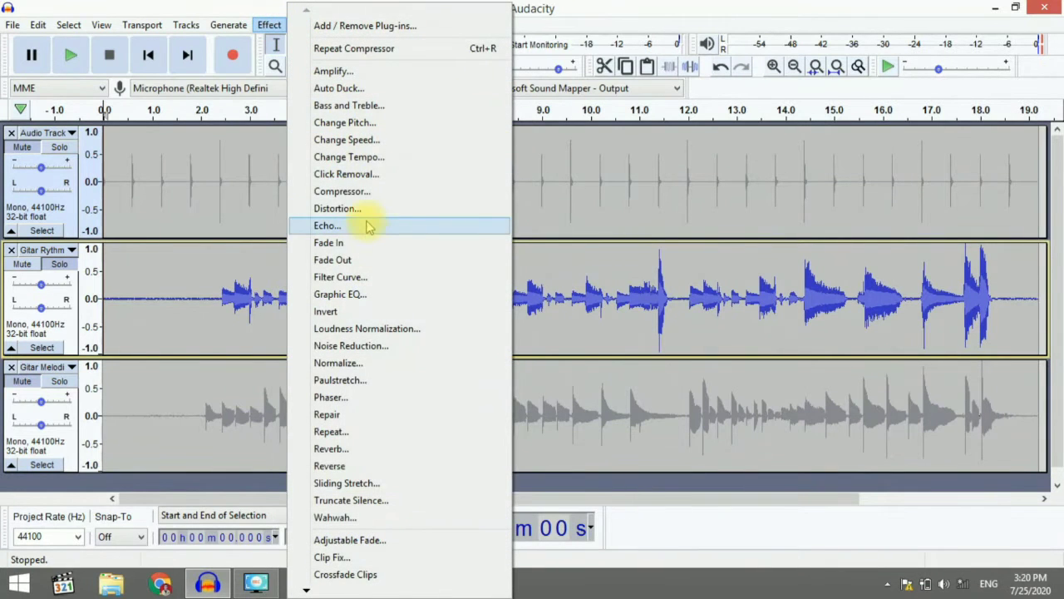
pyautogui.click(355, 193)
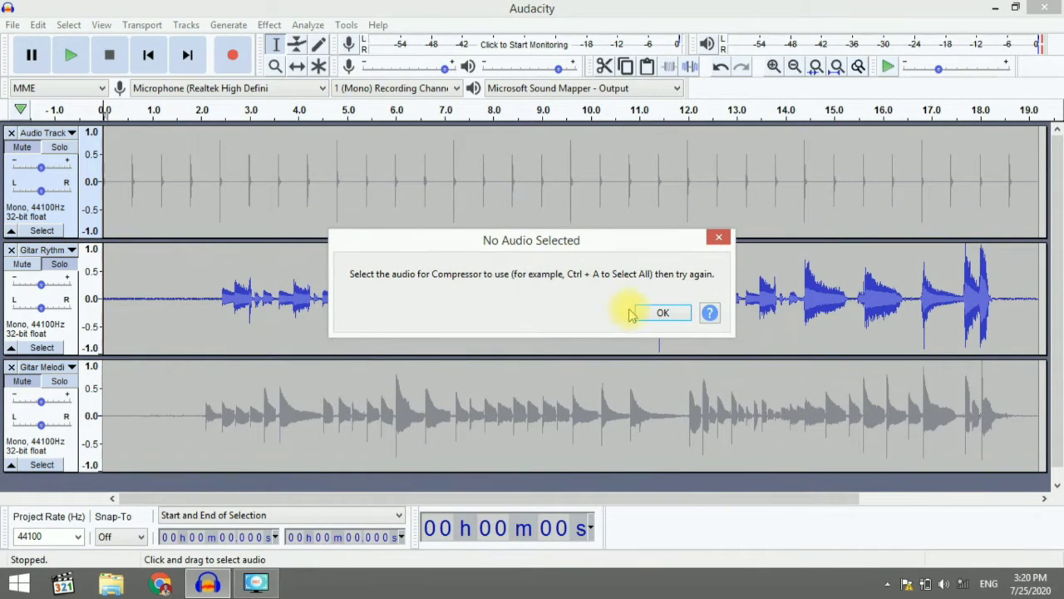
pyautogui.click(657, 311)
# Step: Apply Compressor to the whole Gitar Rythm track with a -12 dB threshold and 2:1 ratio, and turn off its solo
pyautogui.click(50, 326)
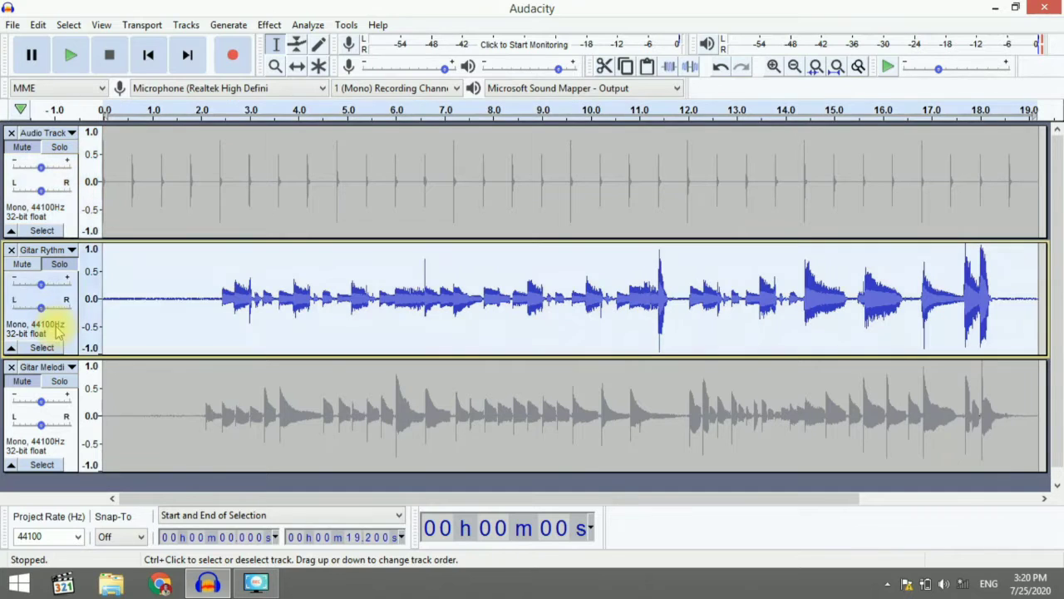
pyautogui.click(269, 26)
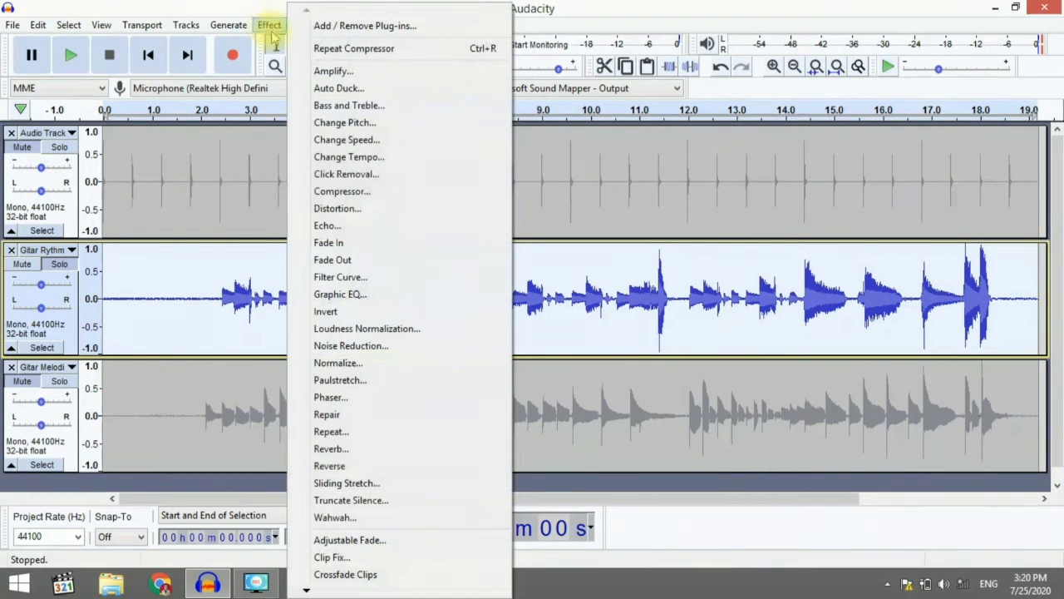
pyautogui.click(369, 192)
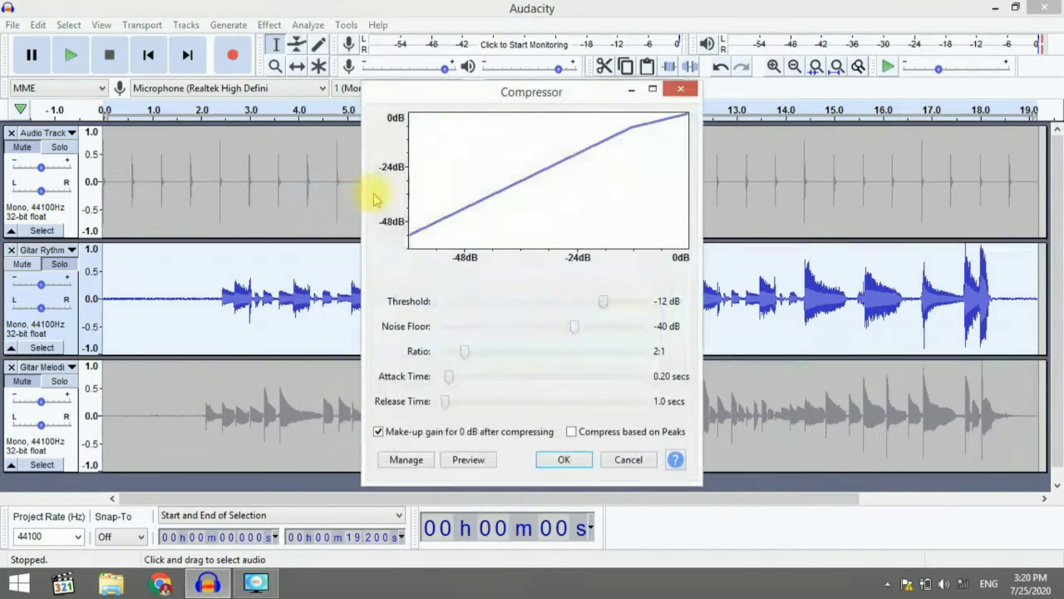
pyautogui.click(557, 459)
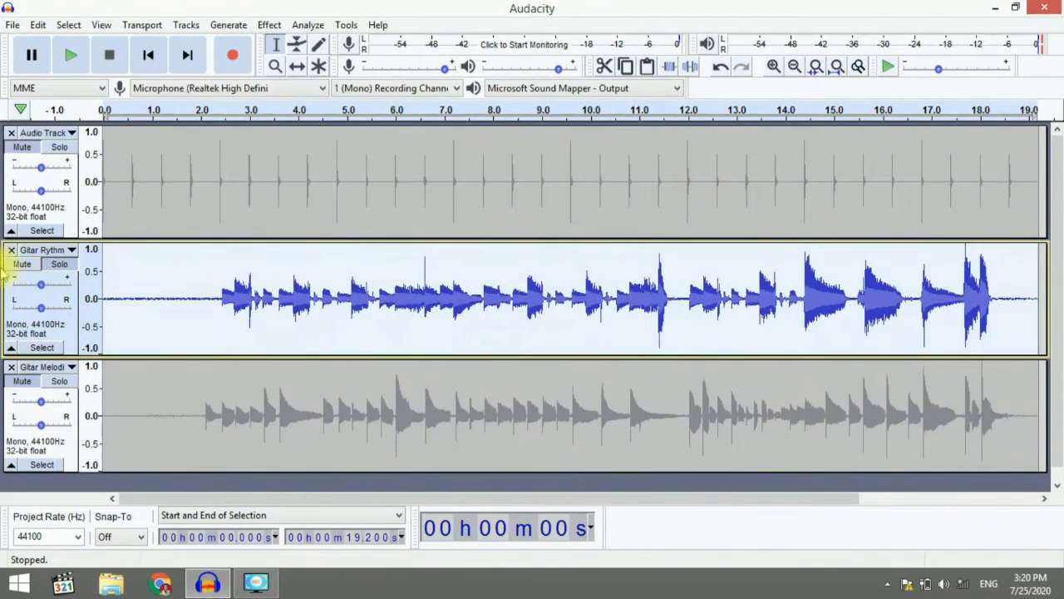
pyautogui.click(53, 263)
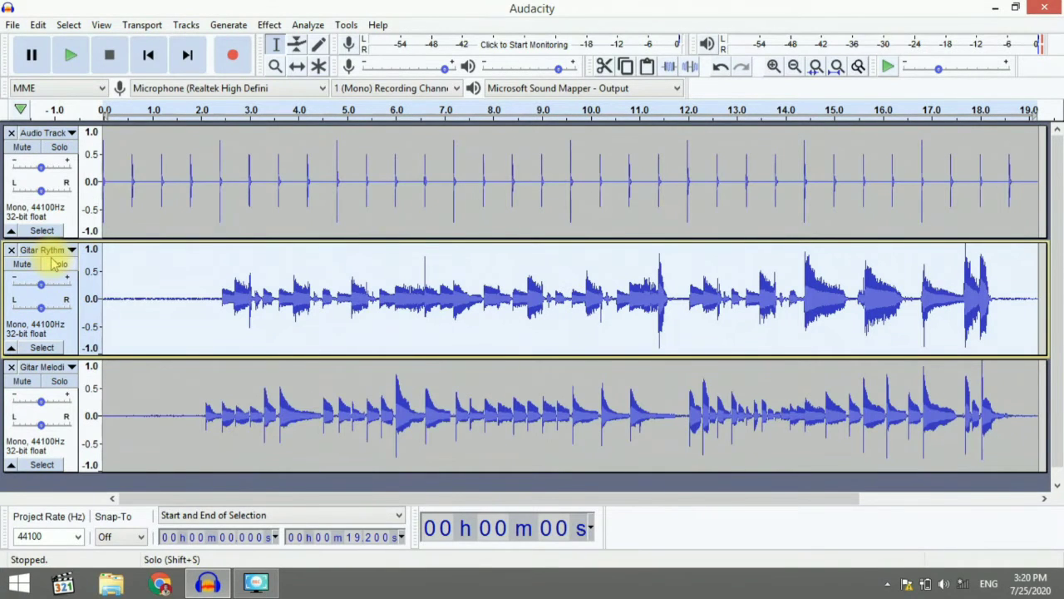
# Step: Play back the mix and adjust the Gitar Melodi track's gain, trying +5 dB and settling on +3 dB
pyautogui.press('space')
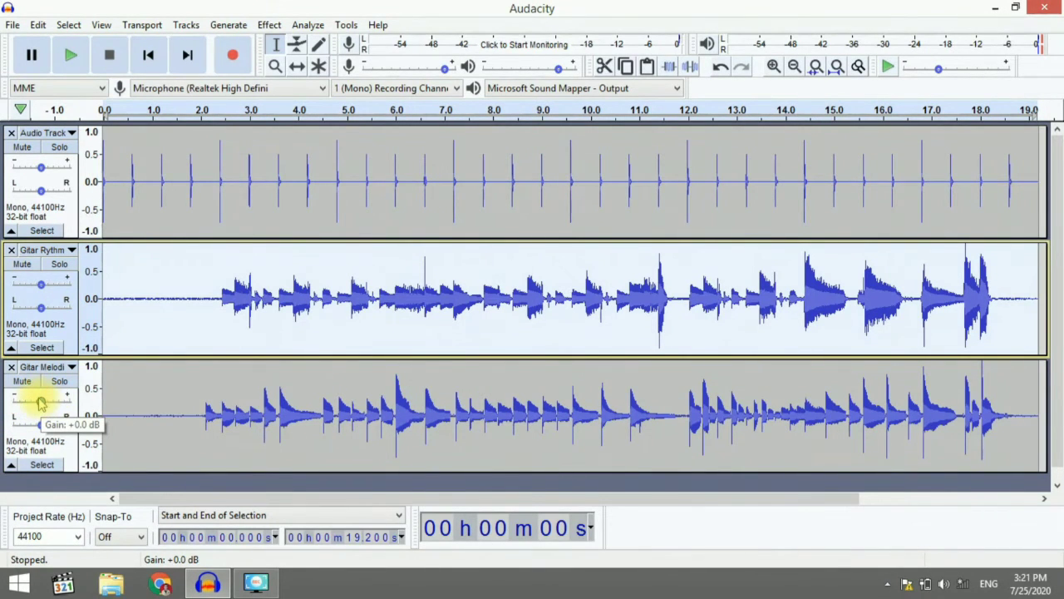
pyautogui.moveTo(40, 402); pyautogui.dragTo(40, 402)
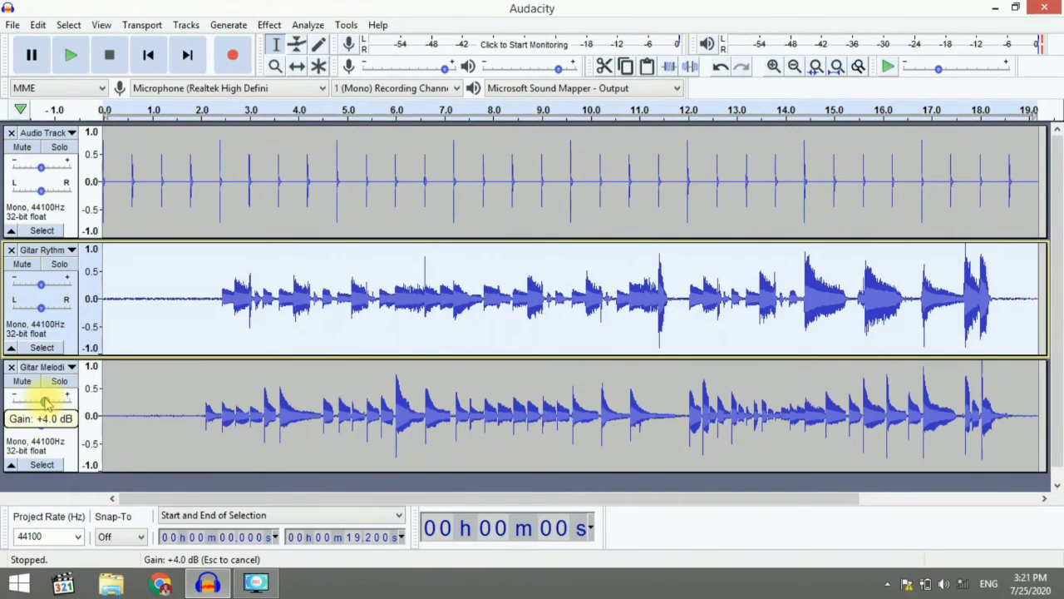
pyautogui.moveTo(46, 402); pyautogui.dragTo(44, 403)
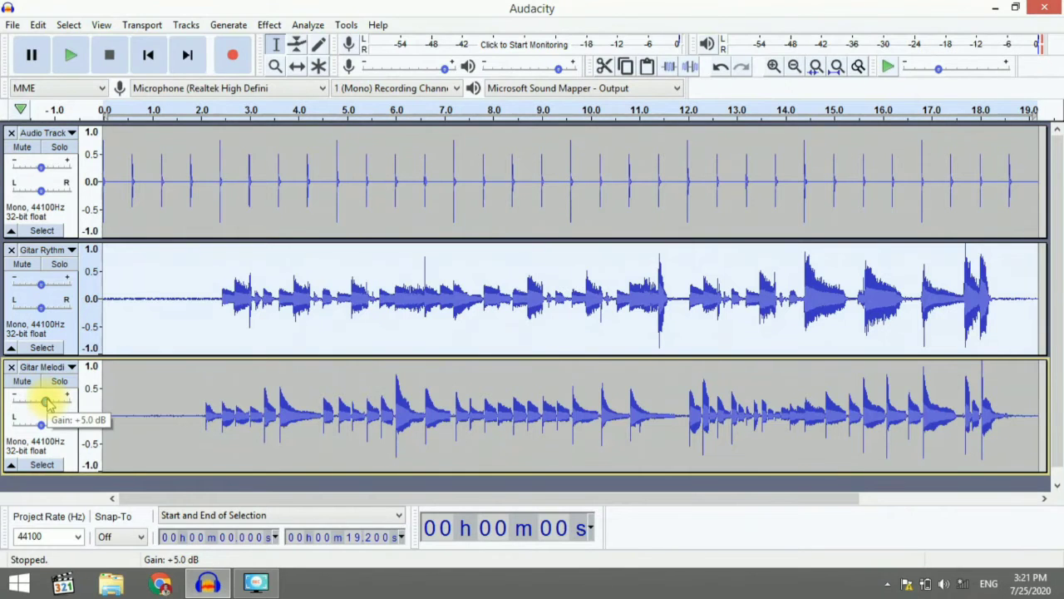
pyautogui.press('space')
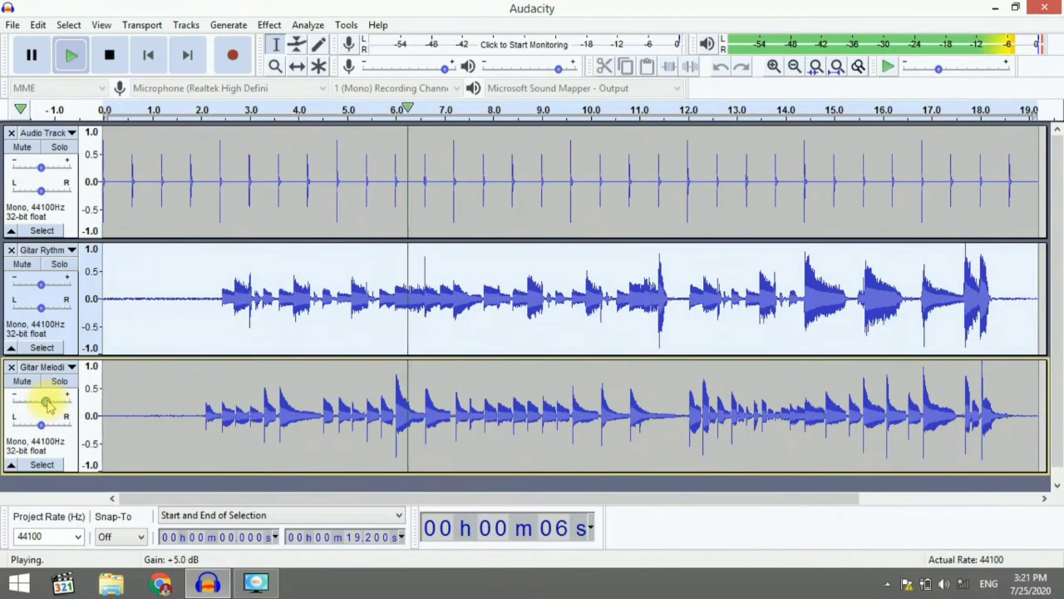
pyautogui.moveTo(47, 400); pyautogui.dragTo(45, 404)
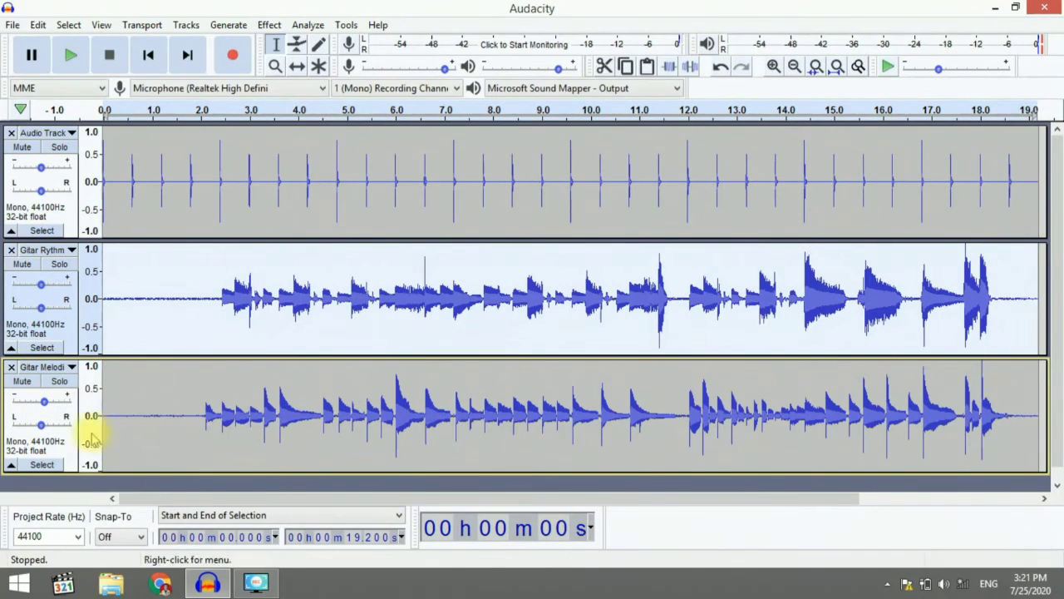
# Step: Apply Compressor to the whole Gitar Melodi track with a -12 dB threshold, -40 dB noise floor and 2:1 ratio
pyautogui.click(46, 441)
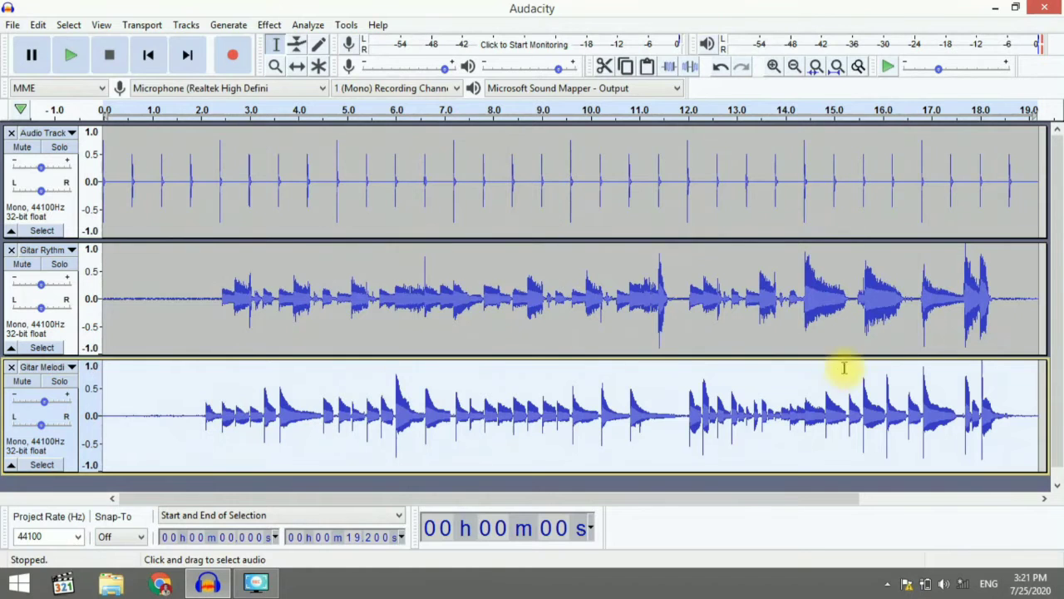
pyautogui.click(269, 25)
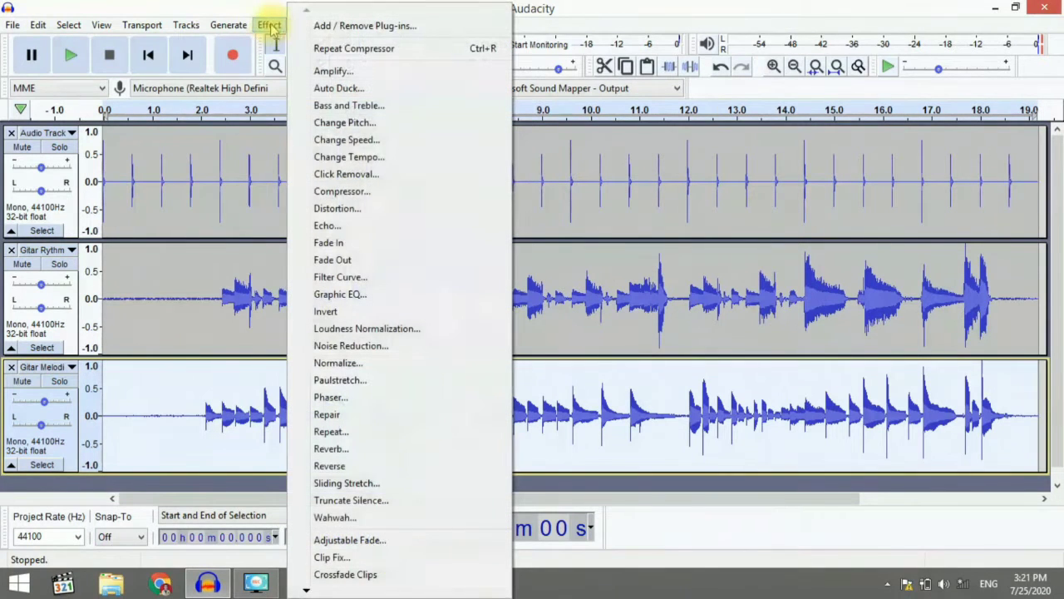
pyautogui.click(399, 198)
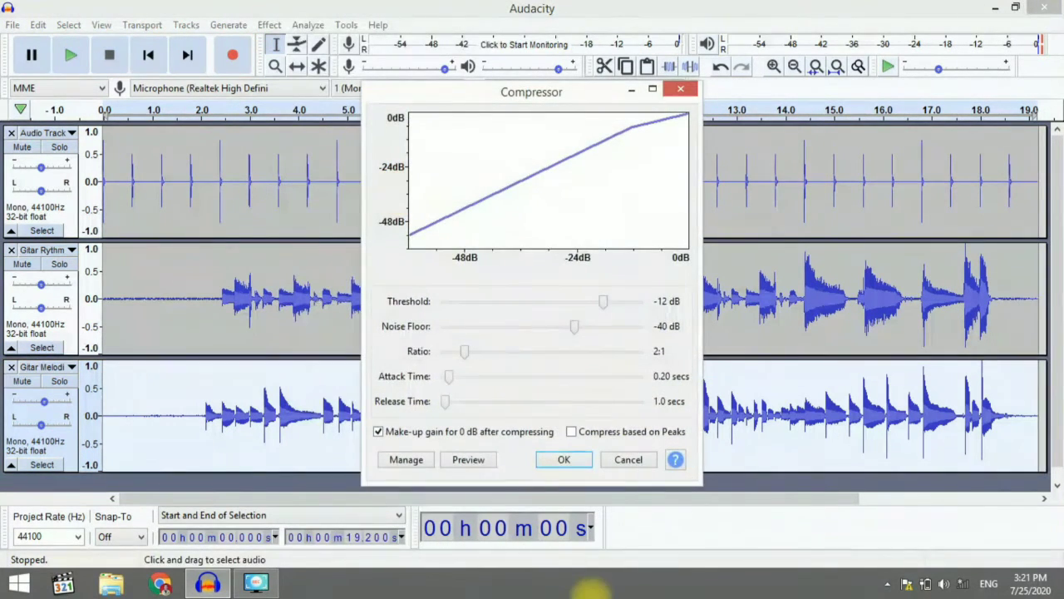
pyautogui.click(570, 459)
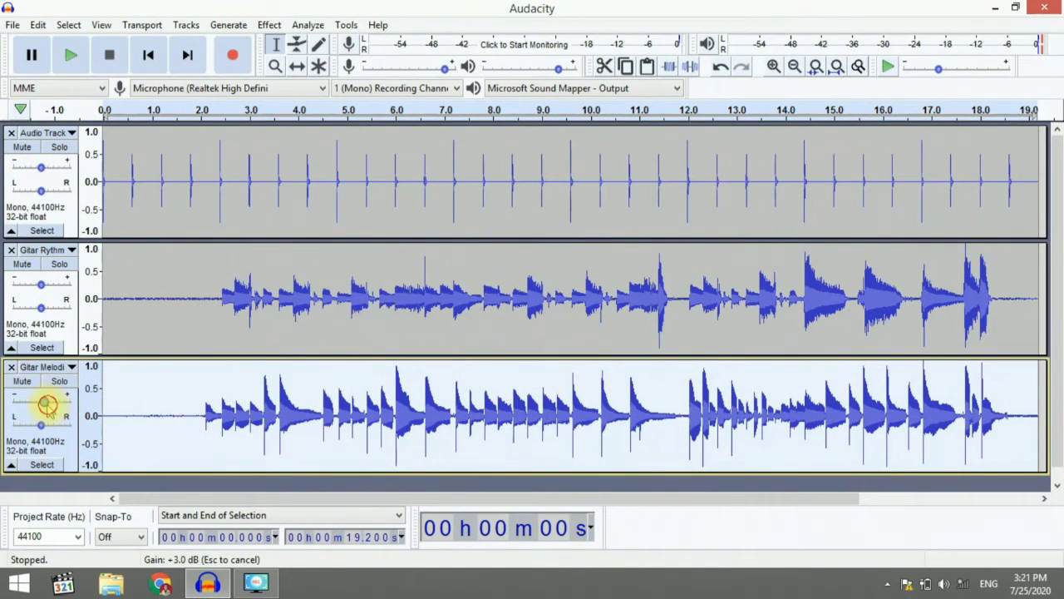
# Step: Set the Gitar Melodi track's gain to 0 dB, play back the mix and readjust that gain by ear
pyautogui.moveTo(47, 404); pyautogui.dragTo(39, 407)
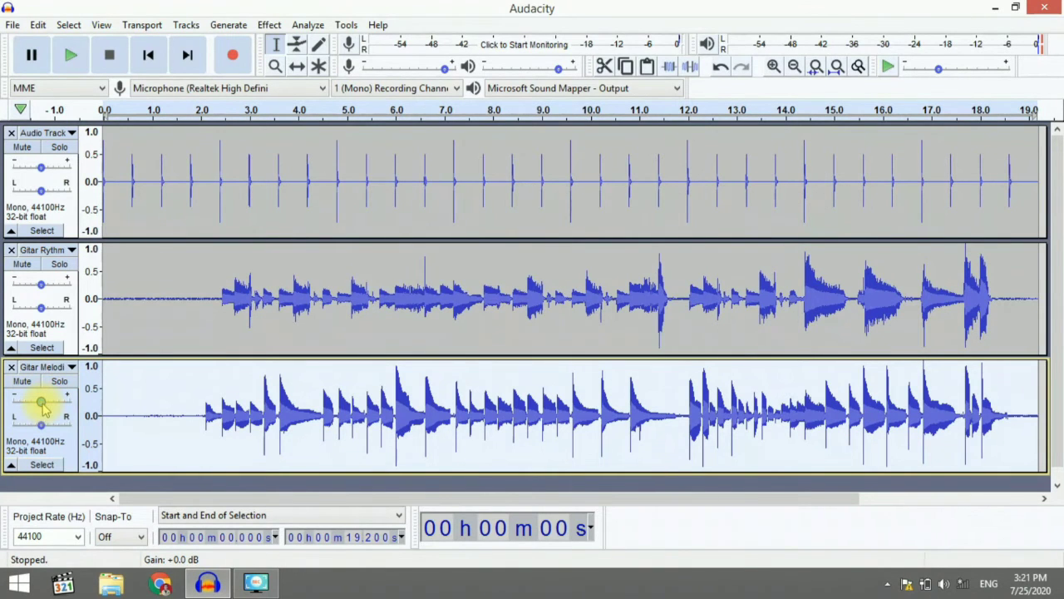
pyautogui.press('space')
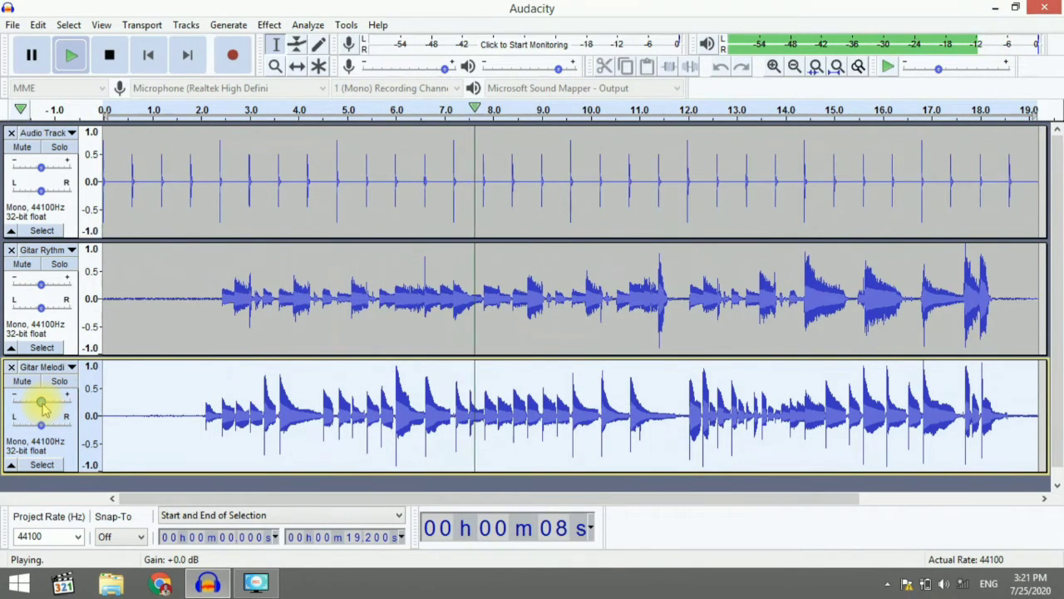
pyautogui.moveTo(41, 404); pyautogui.dragTo(38, 407)
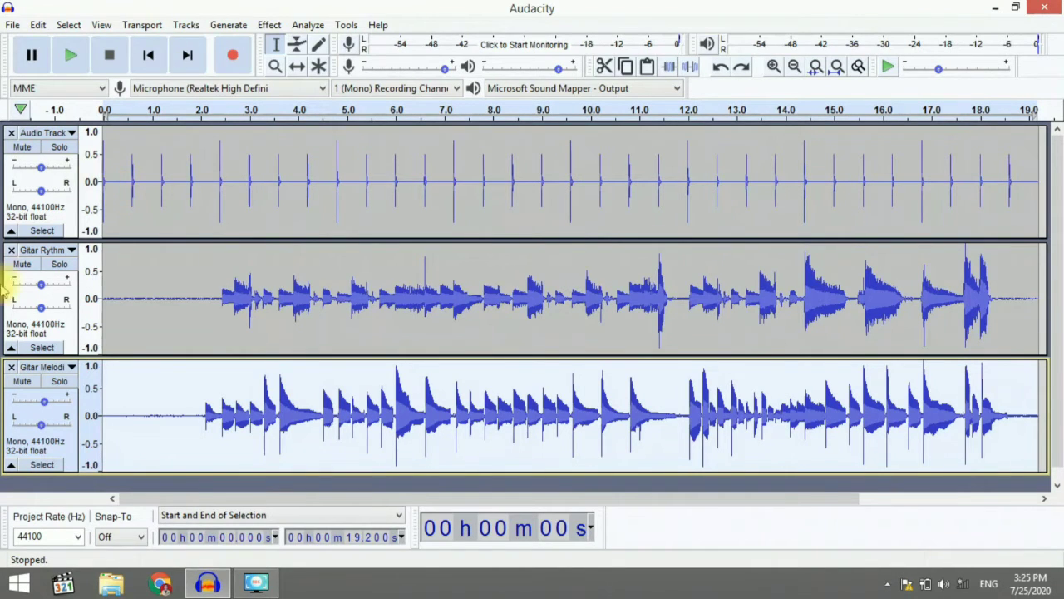
# Step: Solo the Gitar Melodi track, apply Reverb with 10% room size, 10 ms pre-delay and 50% reverberance, audition it and turn off solo
pyautogui.click(60, 381)
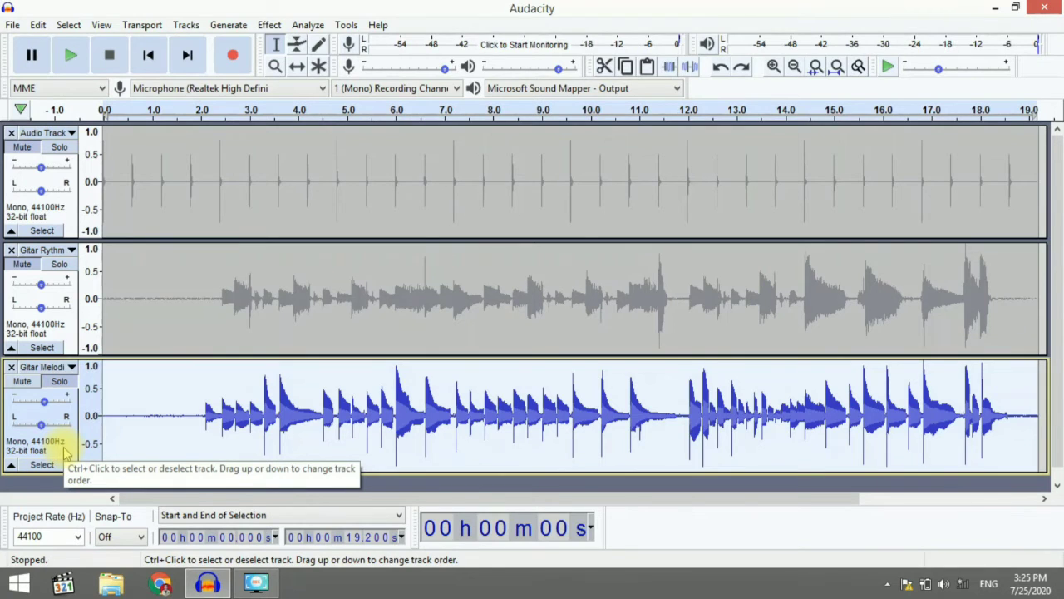
pyautogui.press('space')
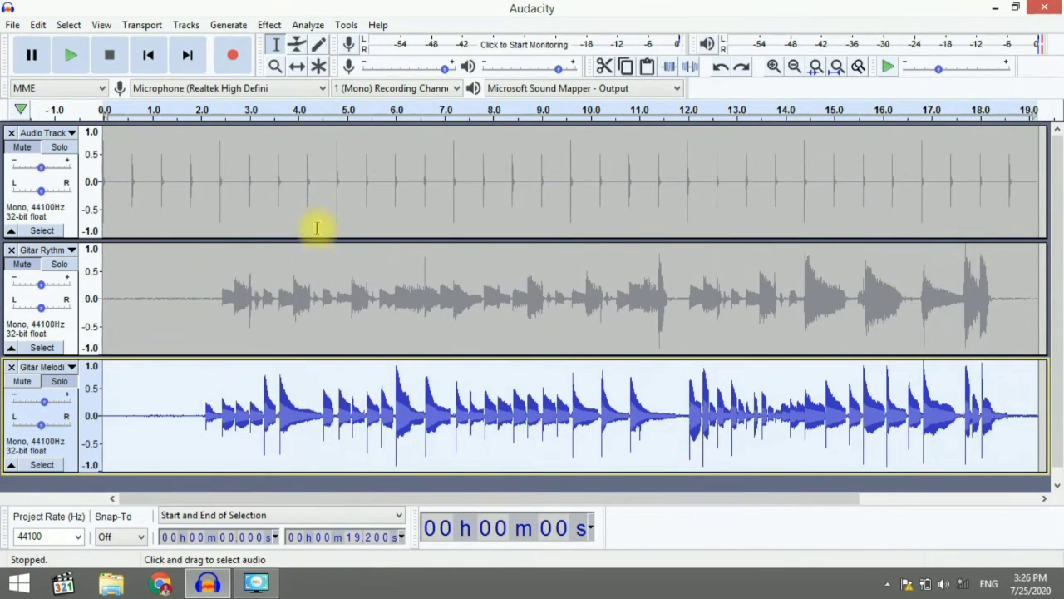
pyautogui.click(283, 24)
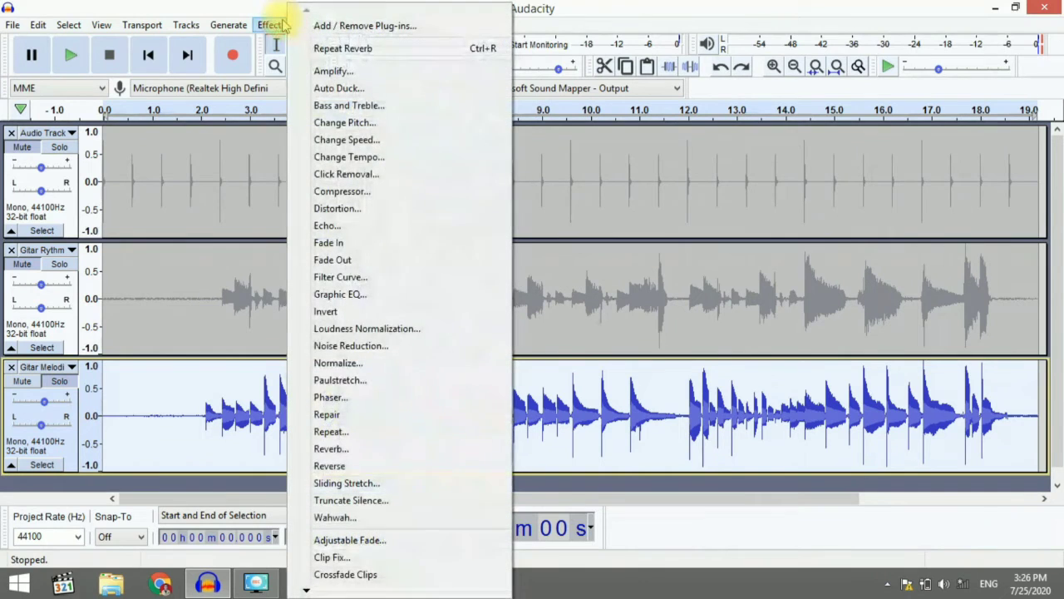
pyautogui.click(359, 450)
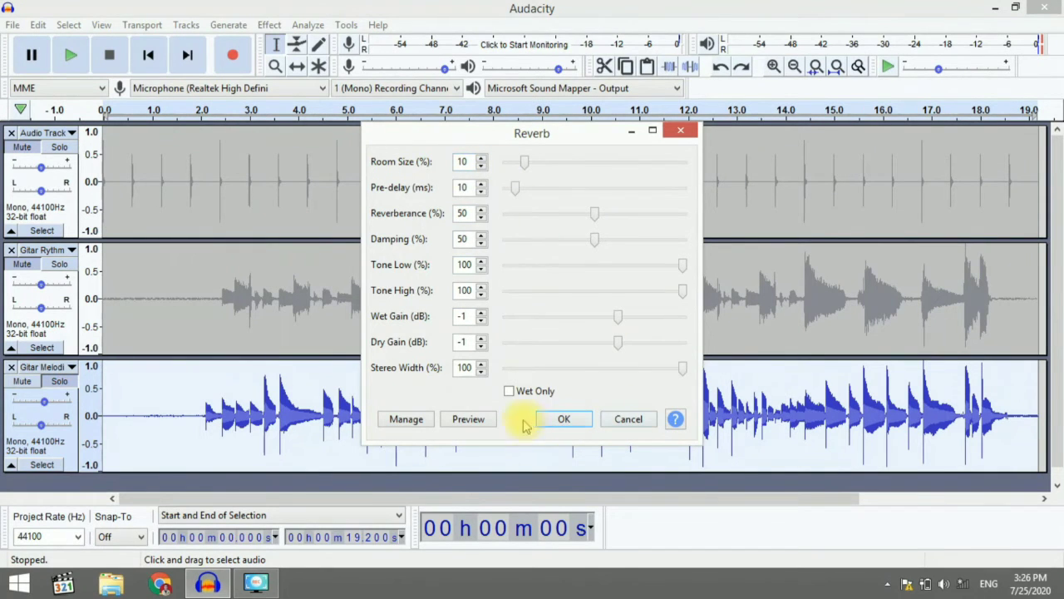
pyautogui.click(563, 419)
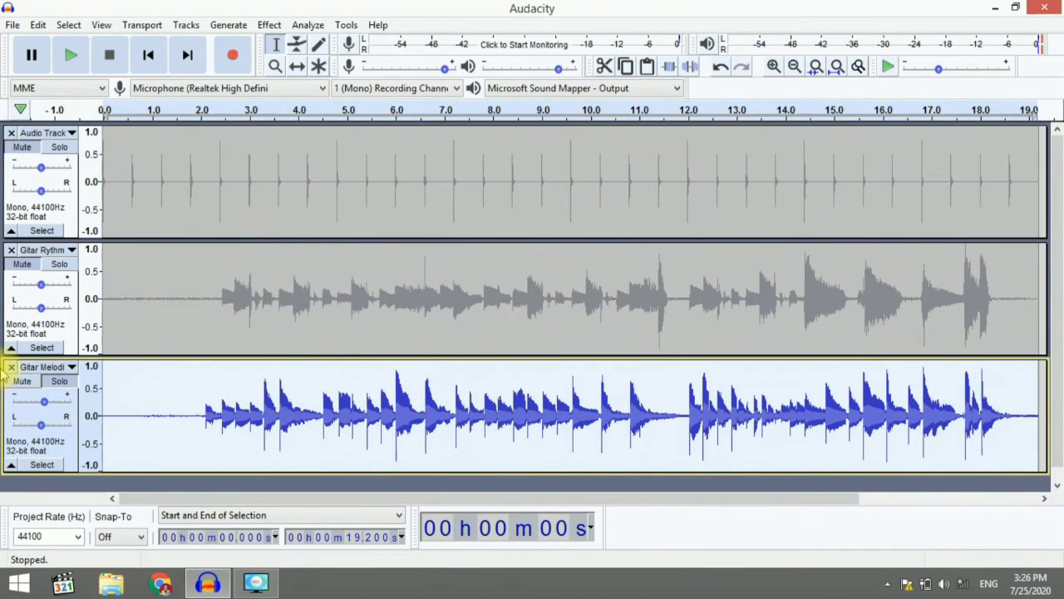
pyautogui.press('space')
pyautogui.click(60, 382)
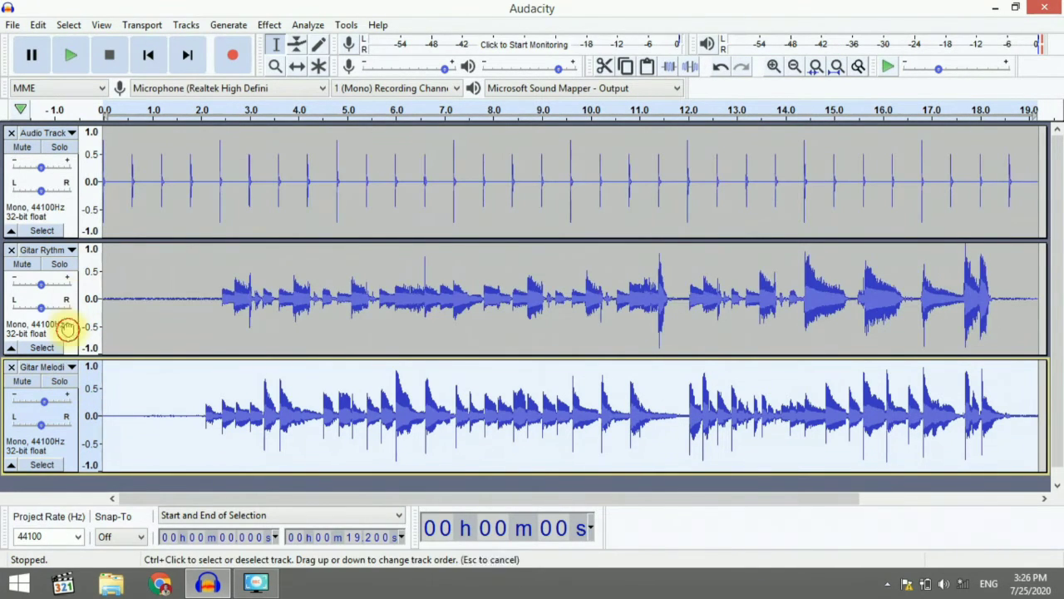
# Step: Apply Reverb with 10% room size and 10 ms pre-delay to the whole Gitar Rythm track and play back the mix
pyautogui.click(60, 324)
pyautogui.click(268, 24)
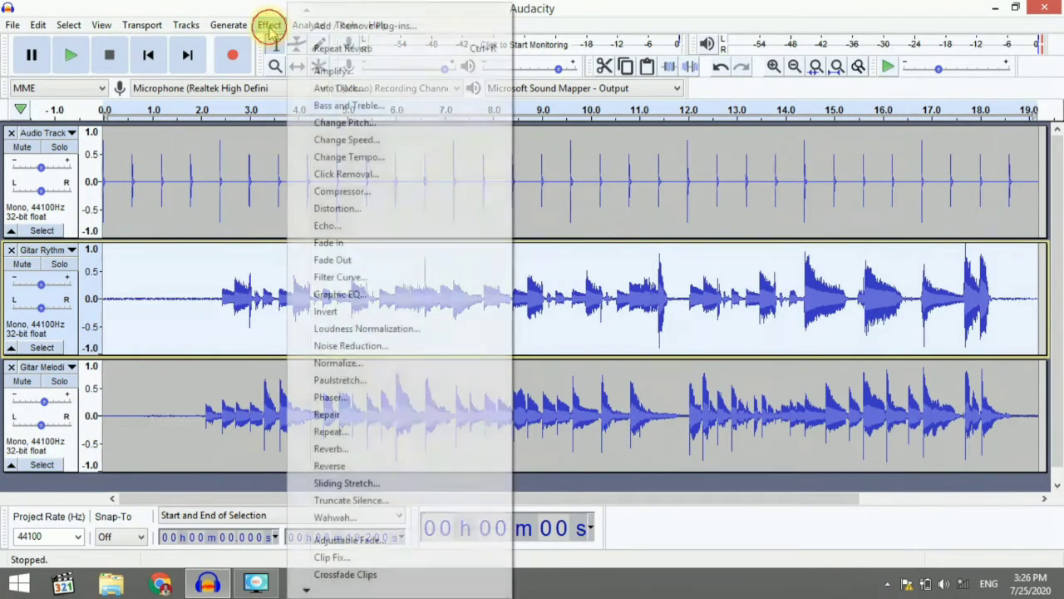
pyautogui.click(330, 449)
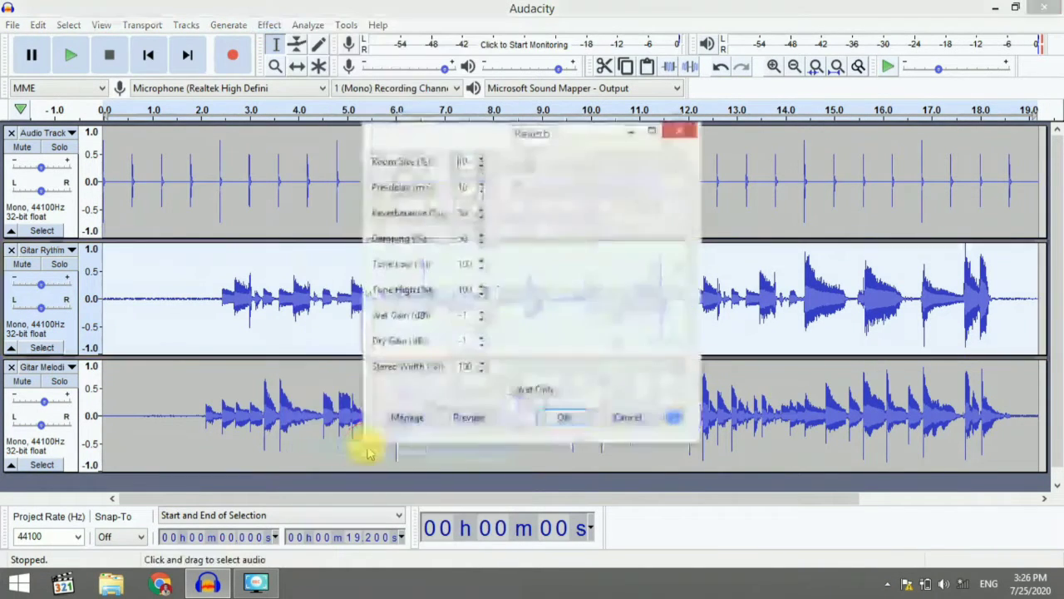
pyautogui.click(566, 418)
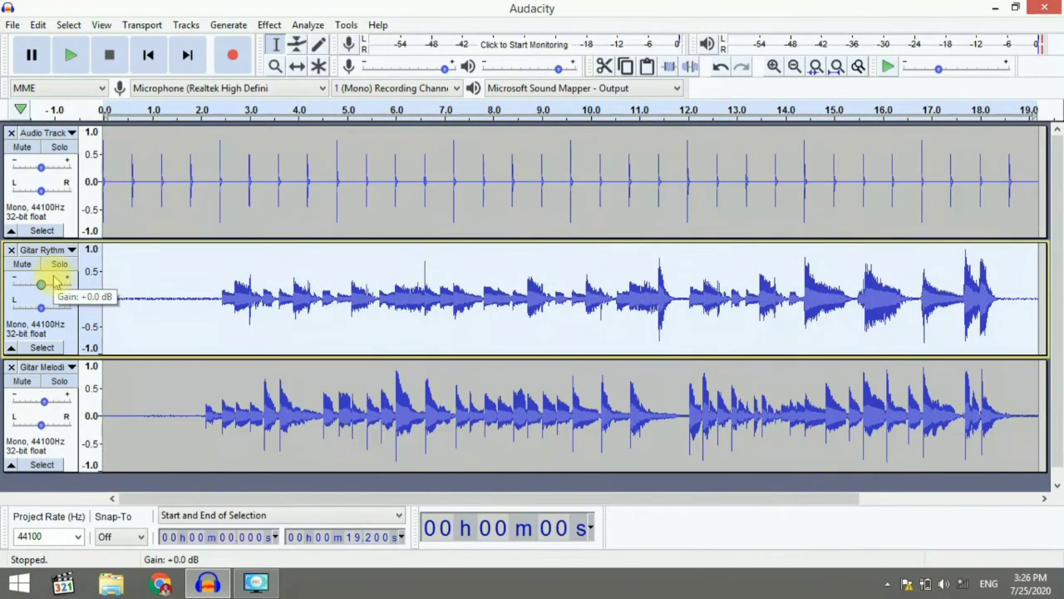
pyautogui.press('space')
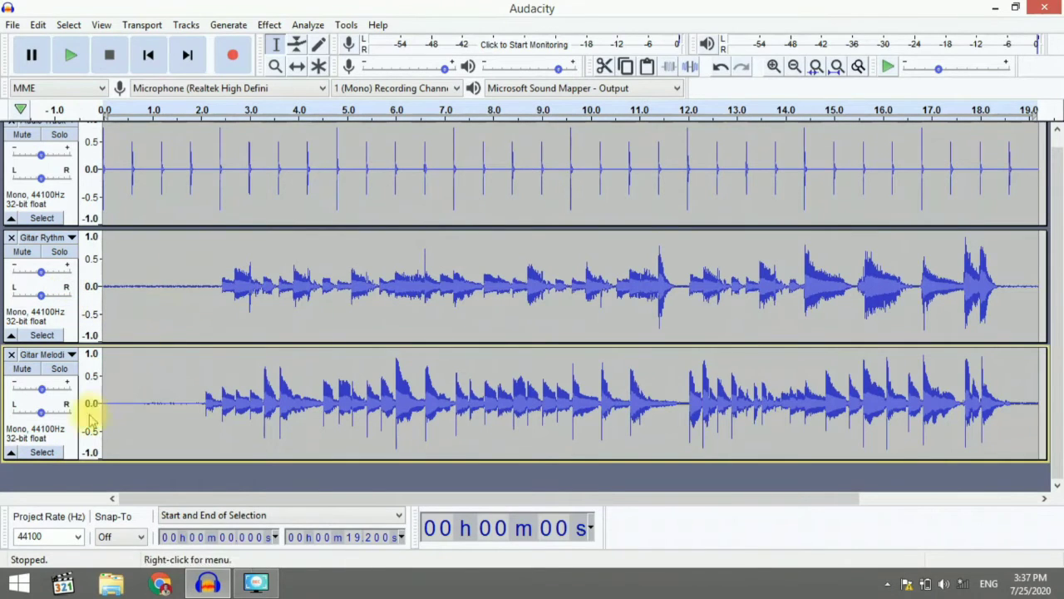
# Step: Record a new audio track along with the guitar tracks and capture its whole length as the Noise Reduction profile
pyautogui.click(234, 55)
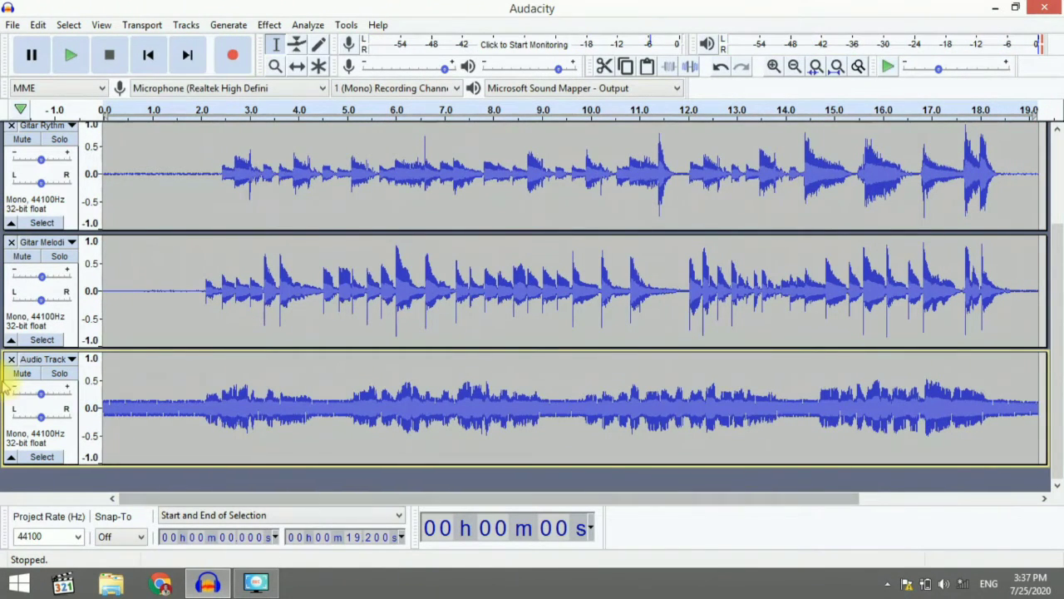
pyautogui.click(43, 439)
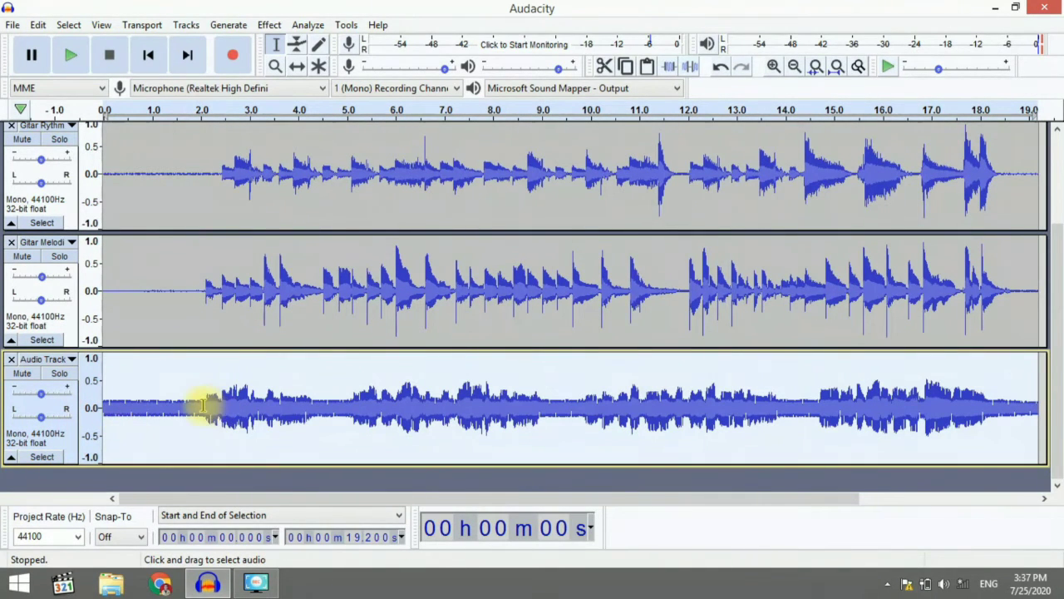
pyautogui.moveTo(202, 405); pyautogui.dragTo(62, 399)
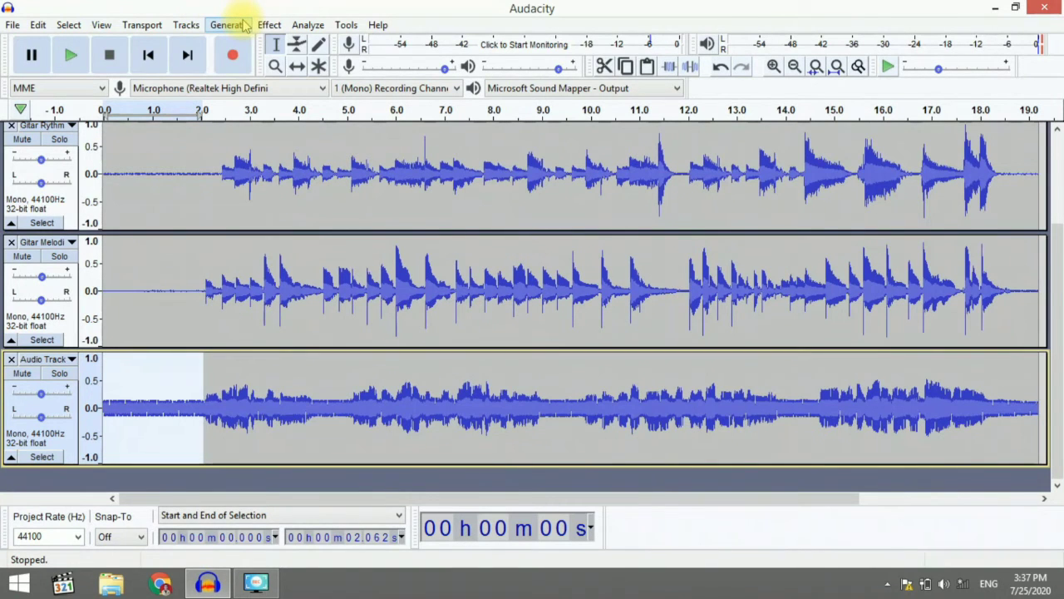
pyautogui.click(37, 420)
pyautogui.click(269, 25)
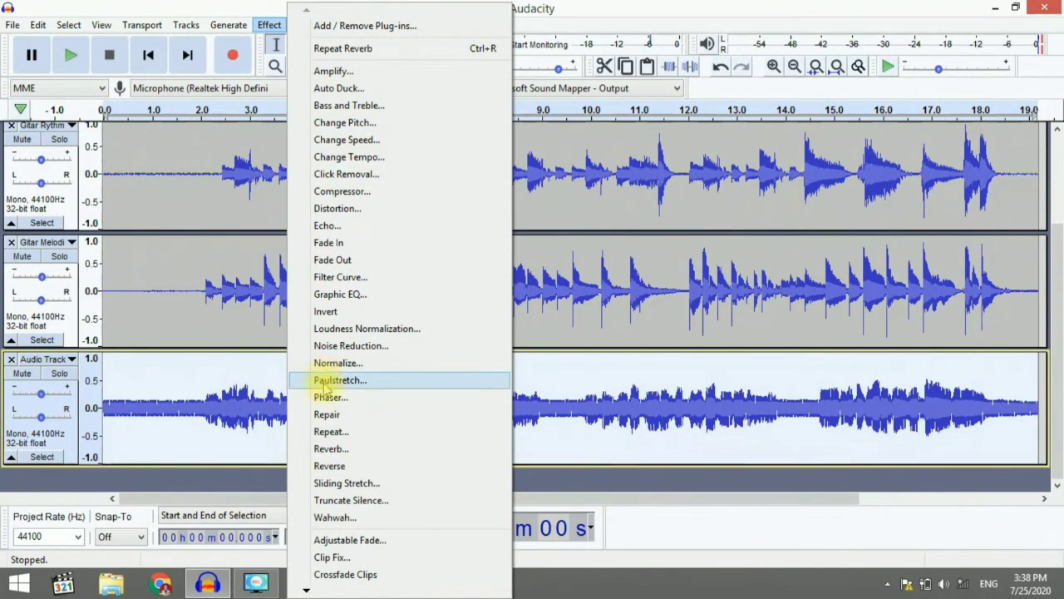
pyautogui.click(351, 345)
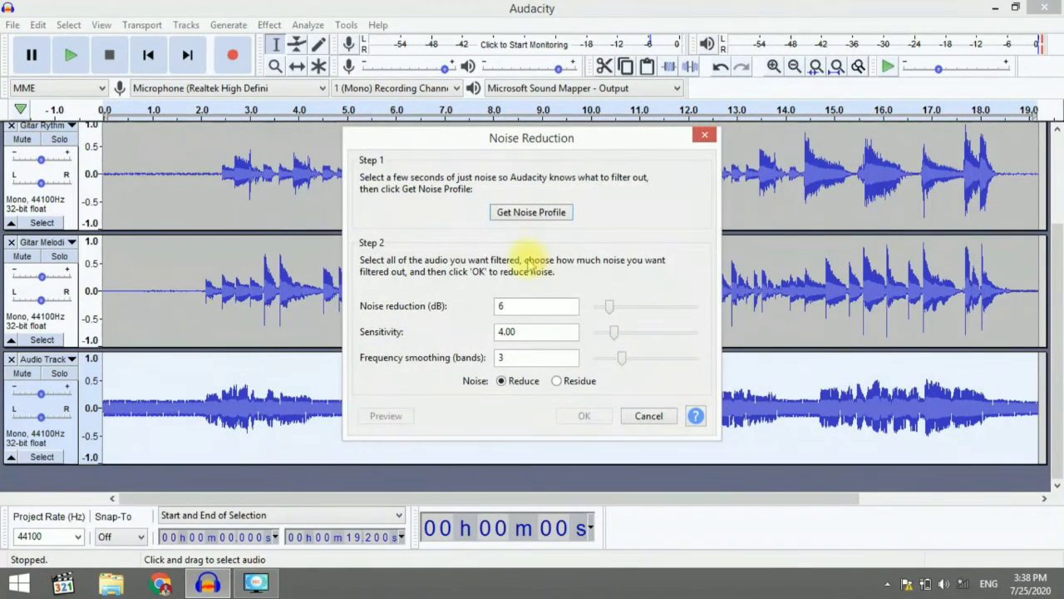
pyautogui.click(533, 214)
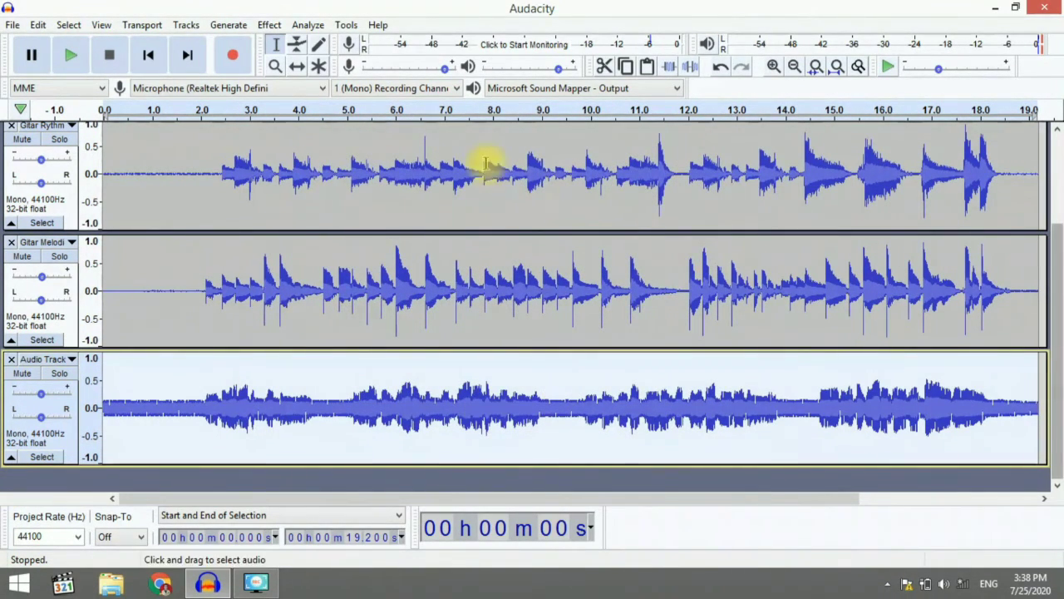
# Step: Apply Noise Reduction to the whole newly recorded track with 6 dB reduction, sensitivity 4.00 and 3 smoothing bands, and play back the result
pyautogui.click(270, 26)
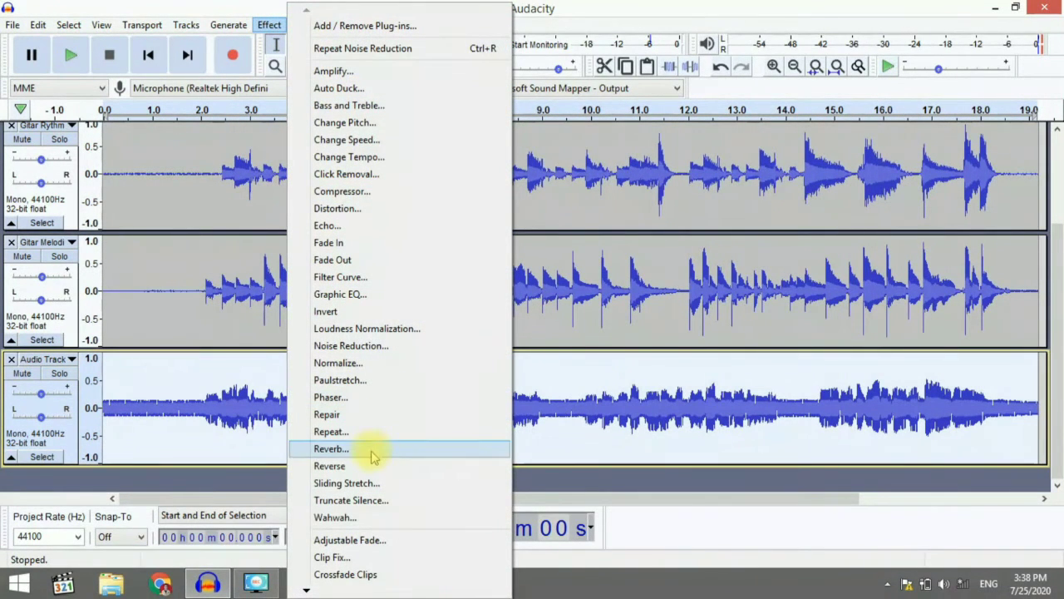
pyautogui.click(374, 348)
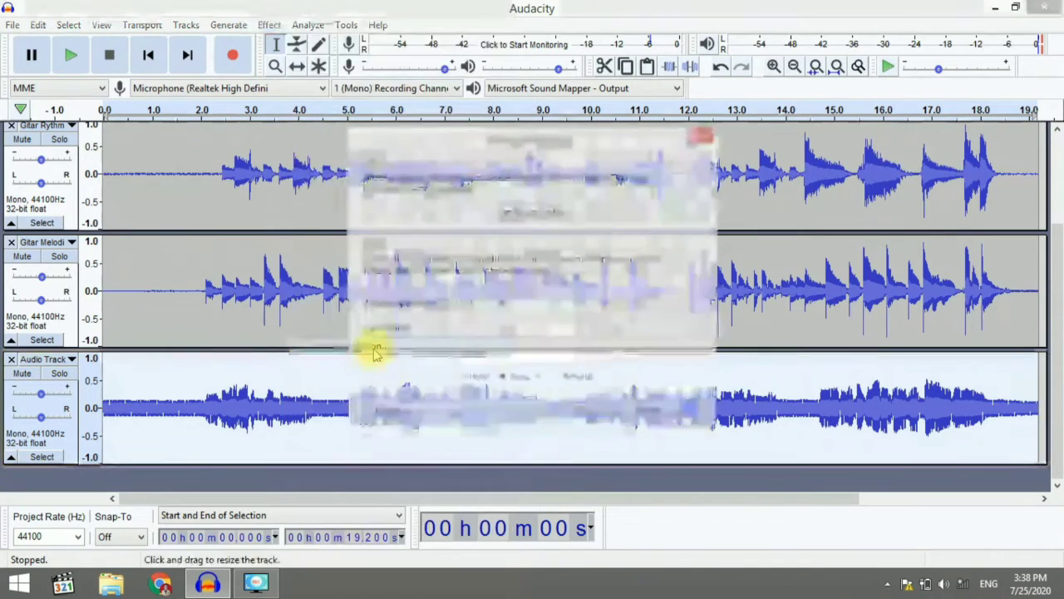
pyautogui.click(586, 416)
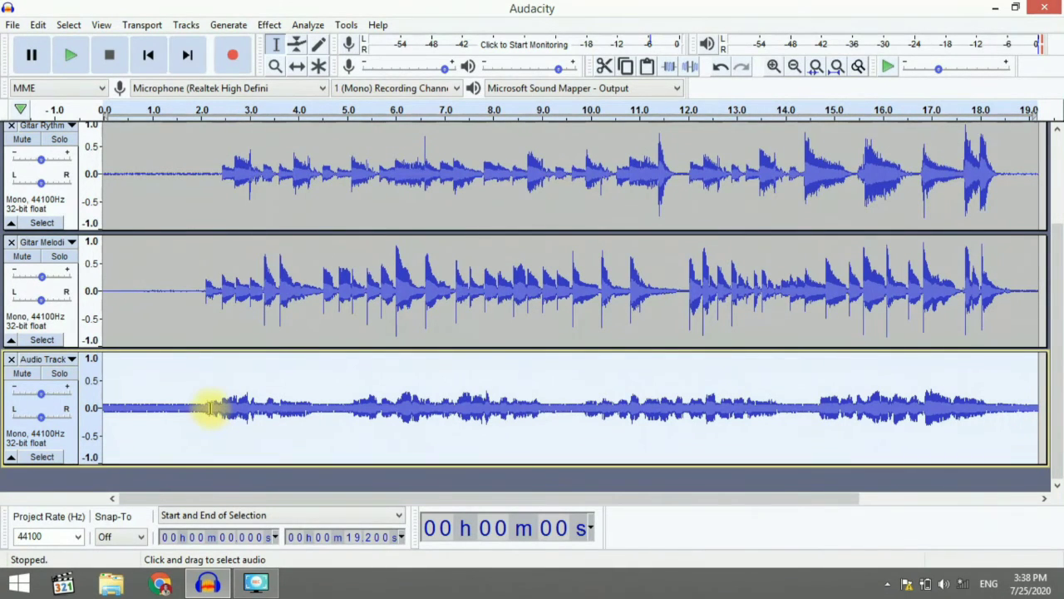
pyautogui.press('space')
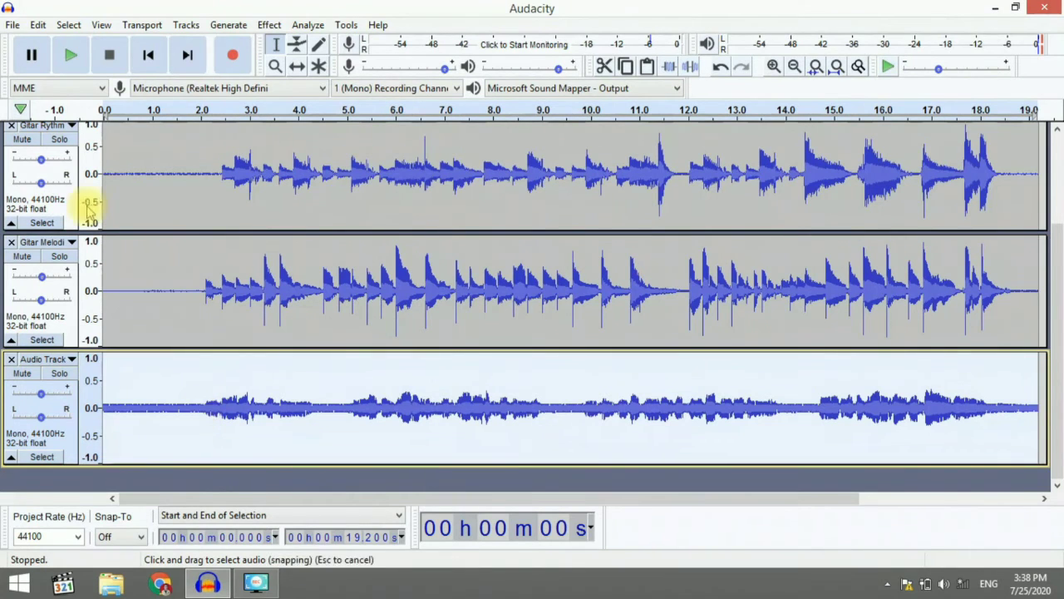
# Step: Select the new track's intro from 0 to about 2.118 s, before the first sound, and Amplify it by -35 dB
pyautogui.click(276, 66)
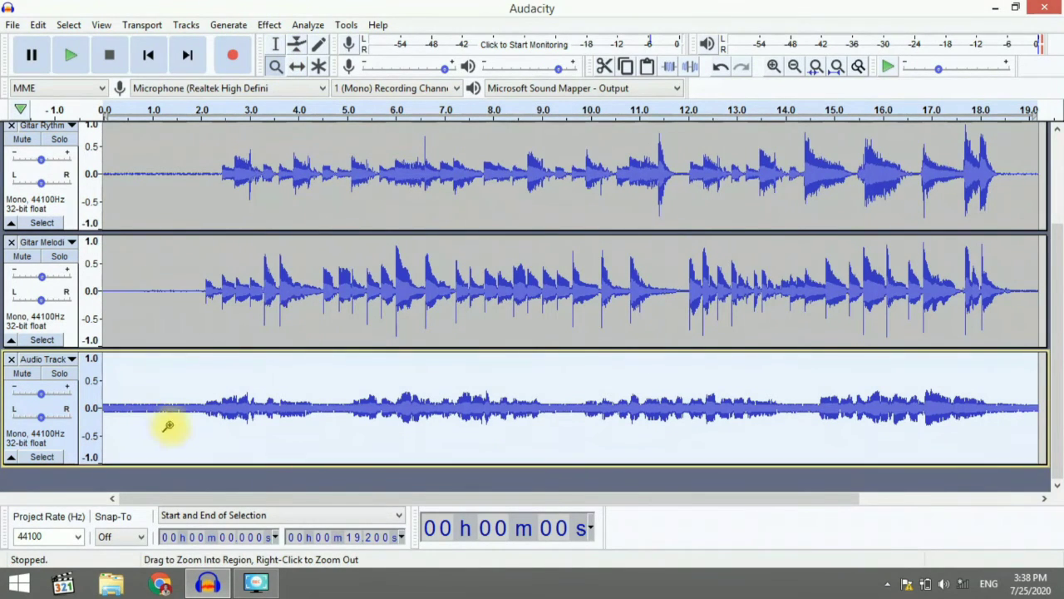
pyautogui.click(187, 399)
pyautogui.click(187, 399)
pyautogui.click(187, 399)
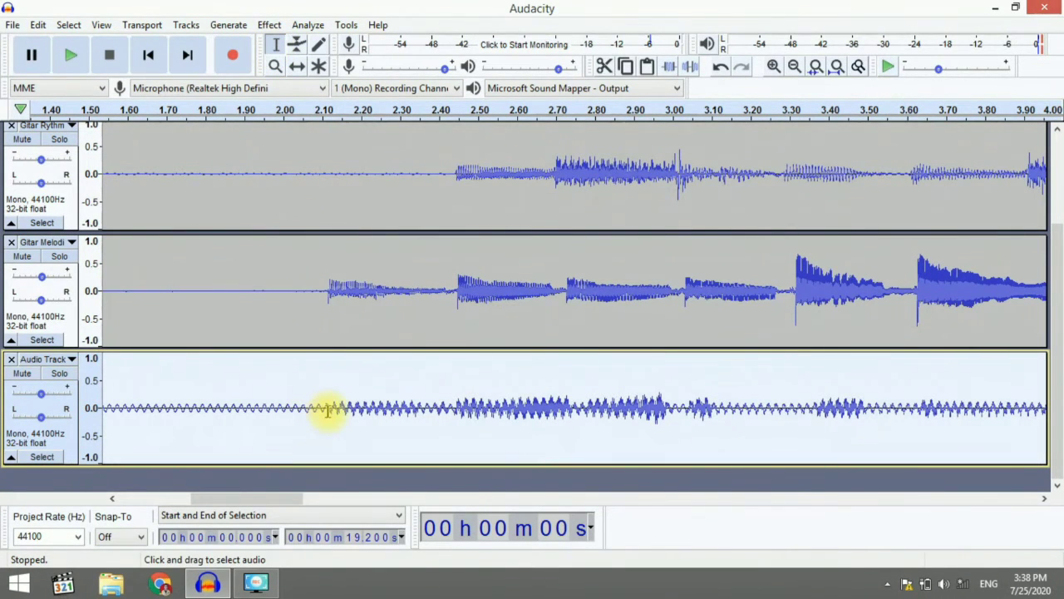
pyautogui.moveTo(330, 409); pyautogui.dragTo(4, 403)
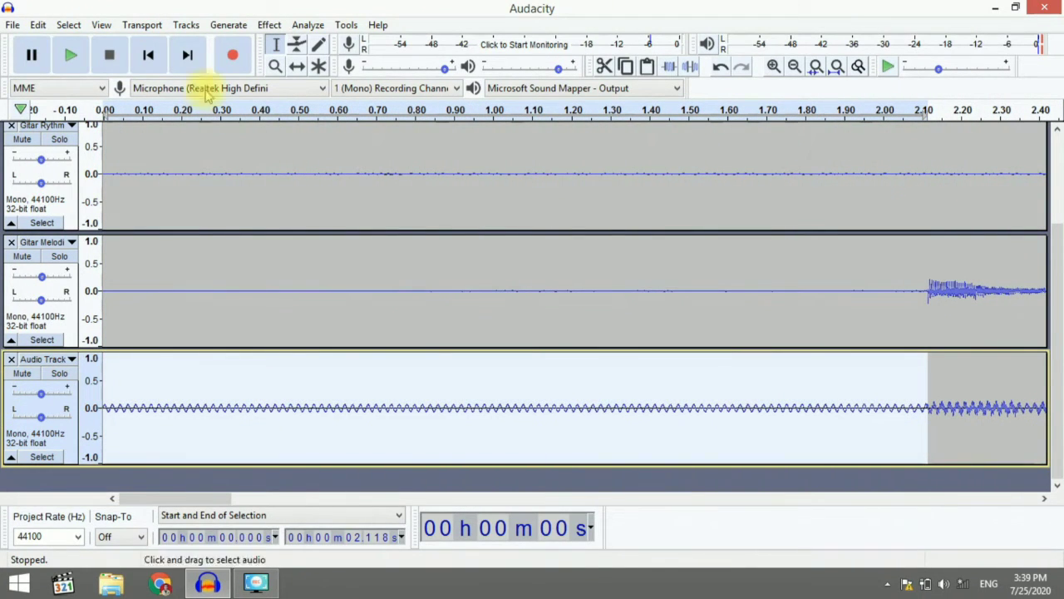
pyautogui.click(264, 25)
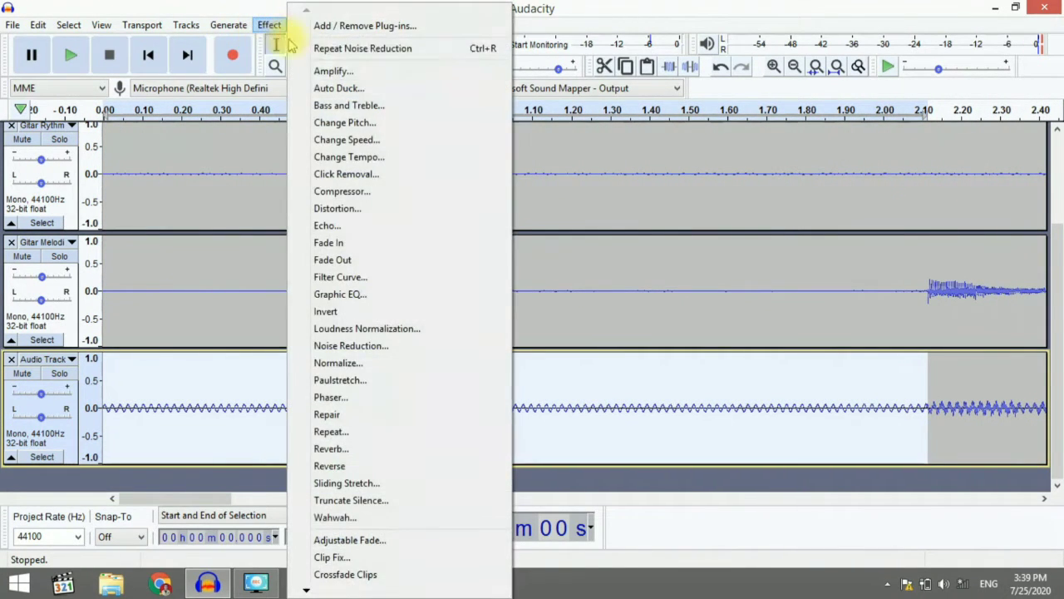
pyautogui.click(329, 72)
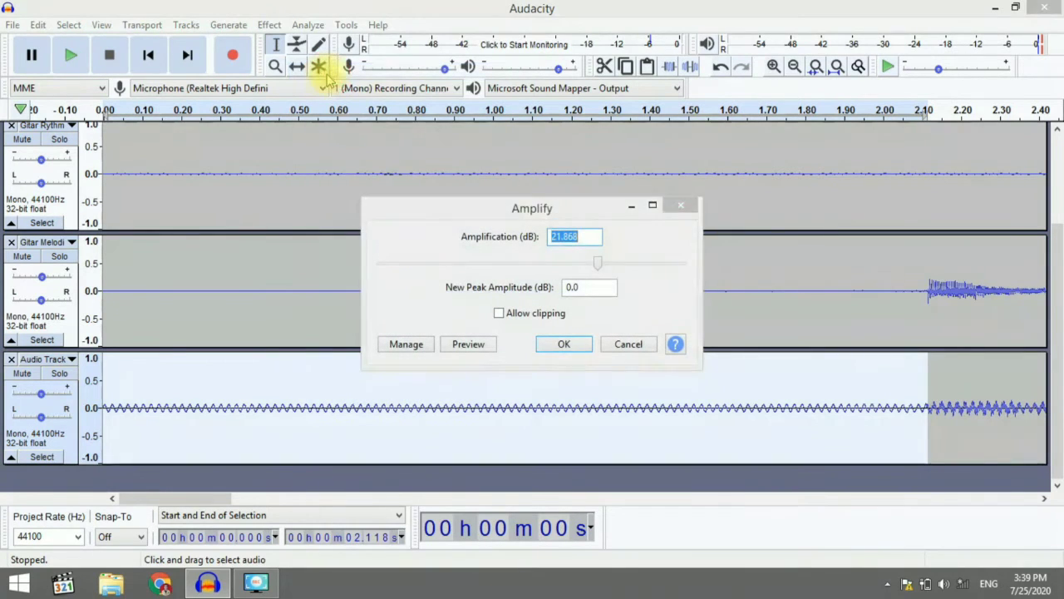
pyautogui.moveTo(593, 264); pyautogui.dragTo(444, 264)
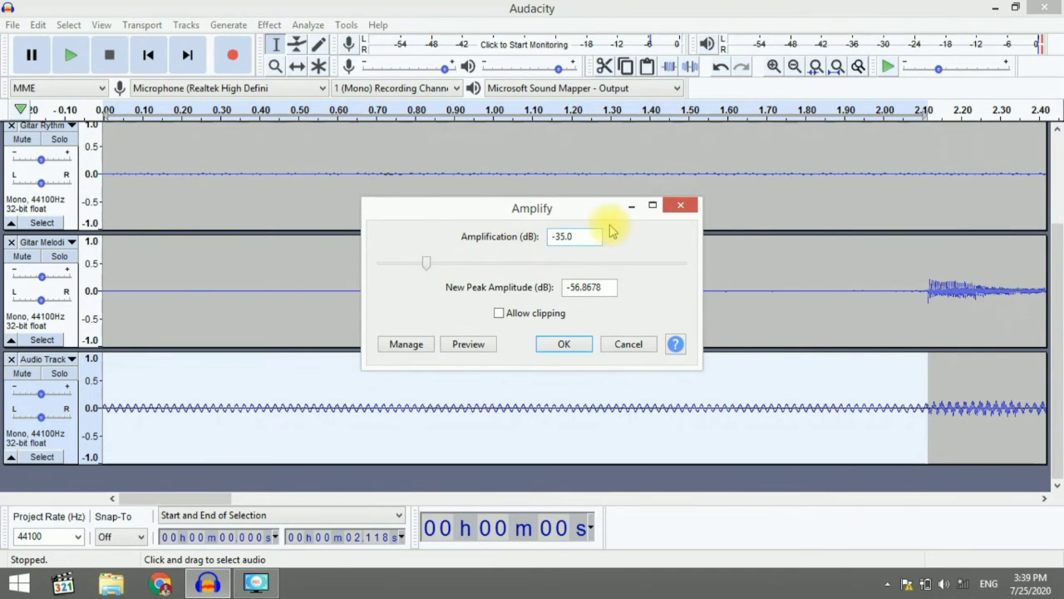
pyautogui.click(558, 344)
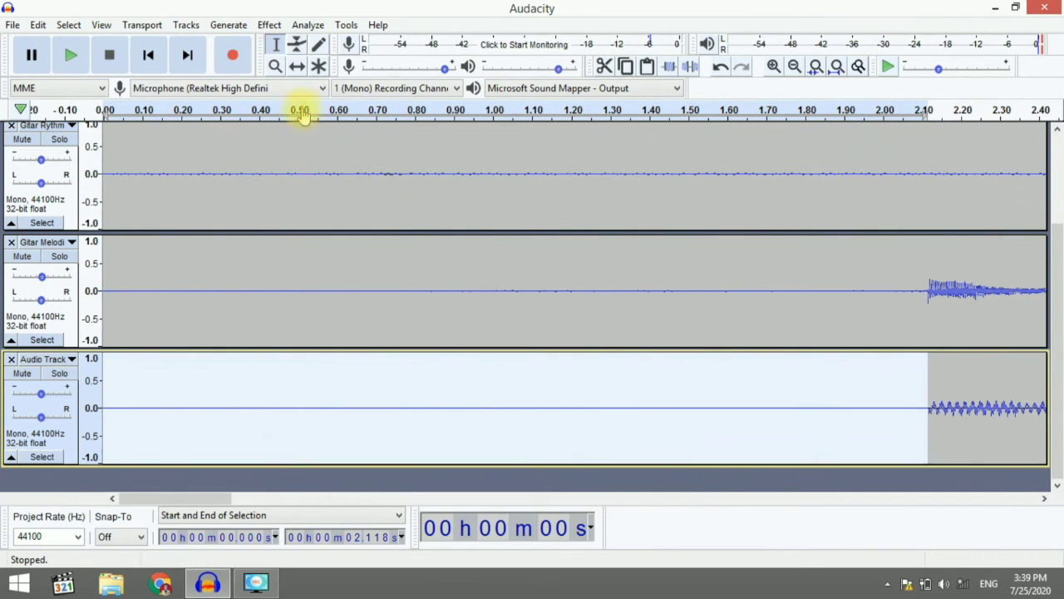
# Step: Select the whole newly recorded track and play back the mix to check the attenuated intro
pyautogui.click(279, 66)
pyautogui.rightClick(462, 273)
pyautogui.rightClick(461, 273)
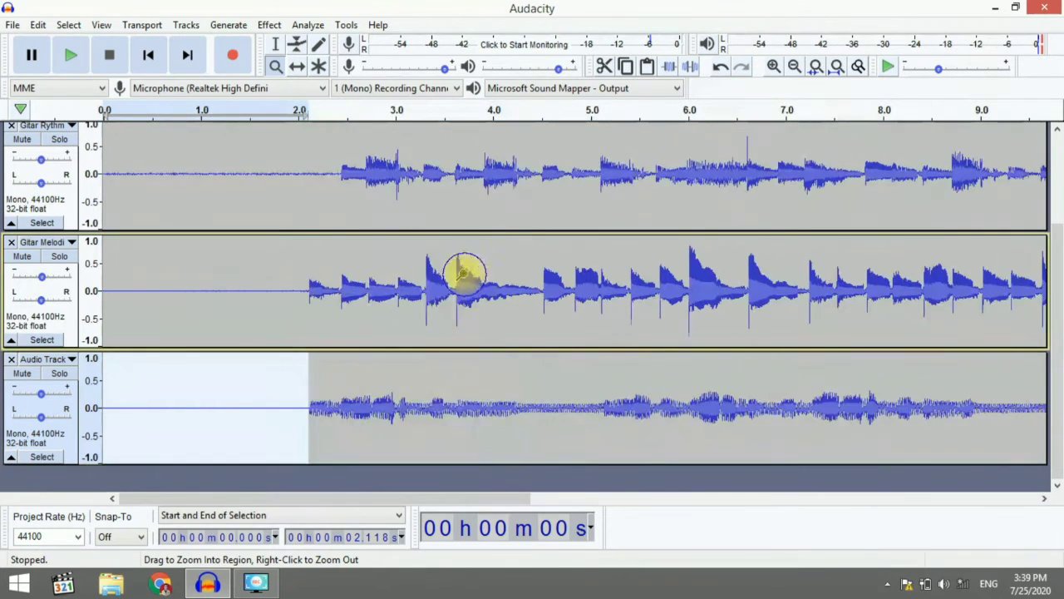
pyautogui.rightClick(464, 274)
pyautogui.rightClick(464, 274)
pyautogui.click(185, 408)
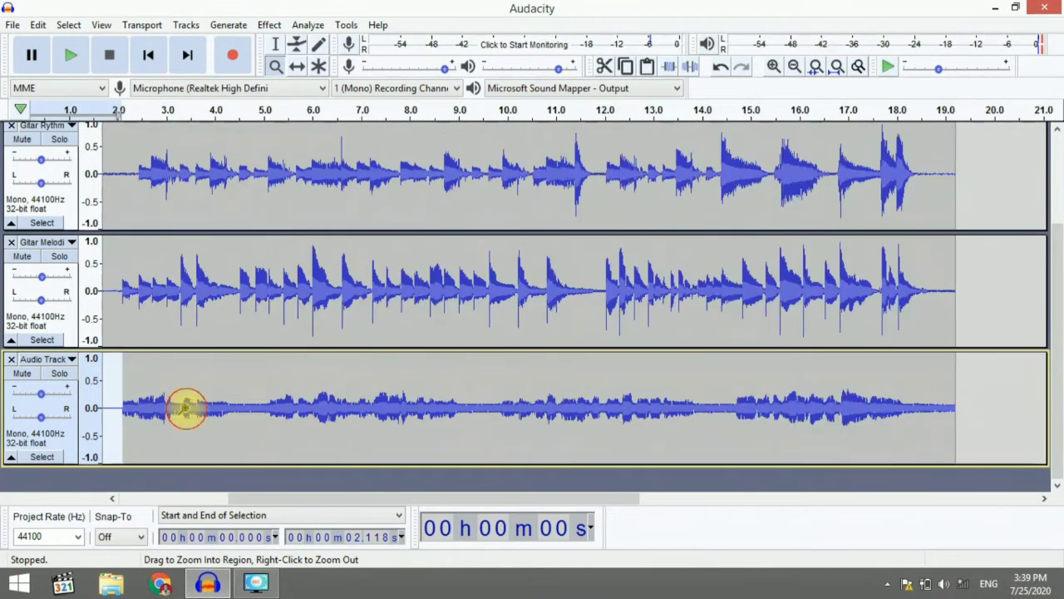
pyautogui.click(179, 408)
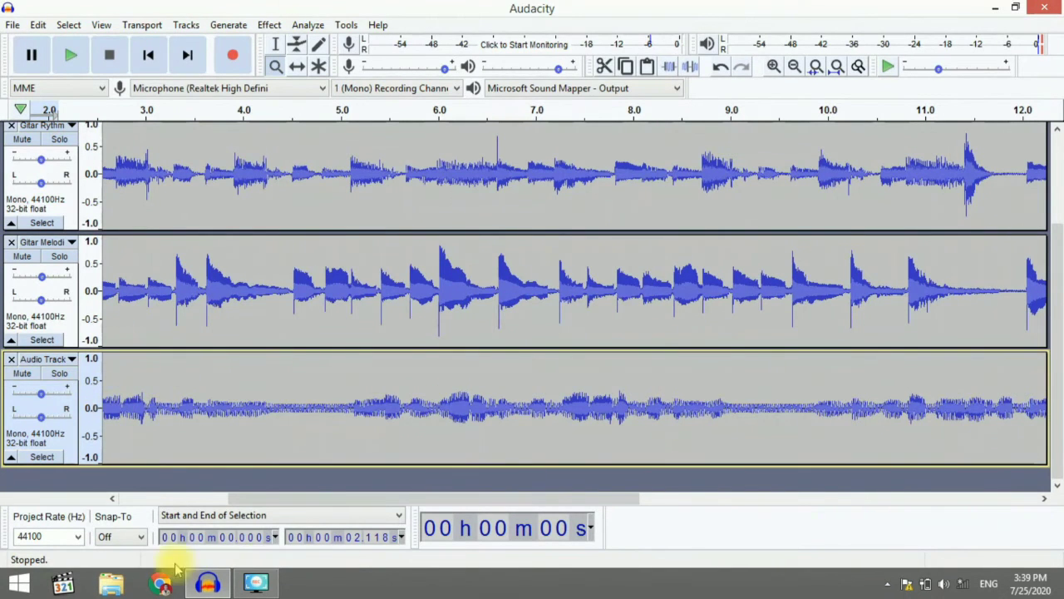
pyautogui.moveTo(269, 498); pyautogui.dragTo(176, 490)
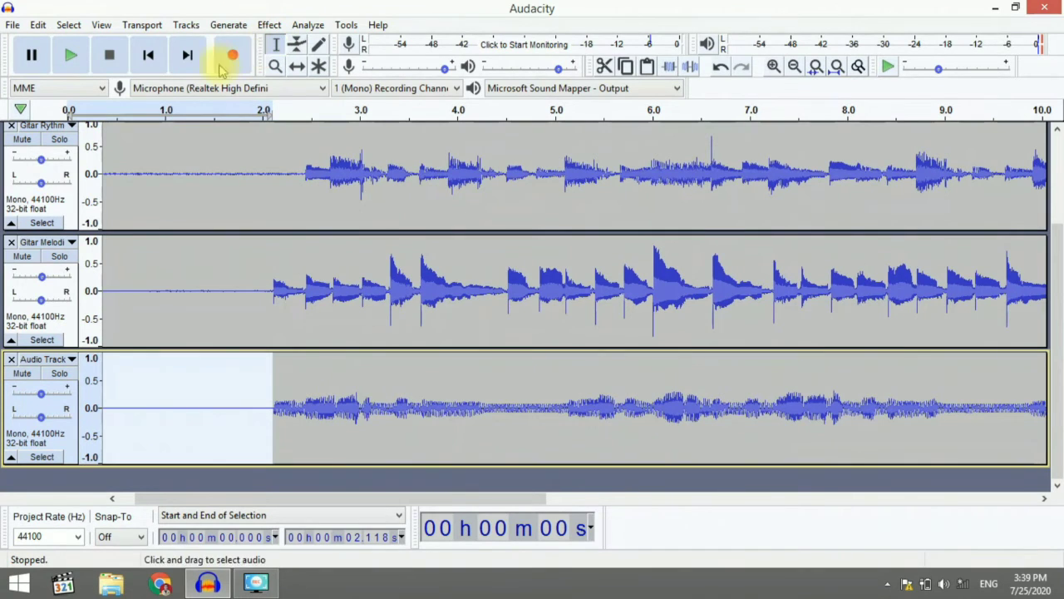
pyautogui.click(57, 439)
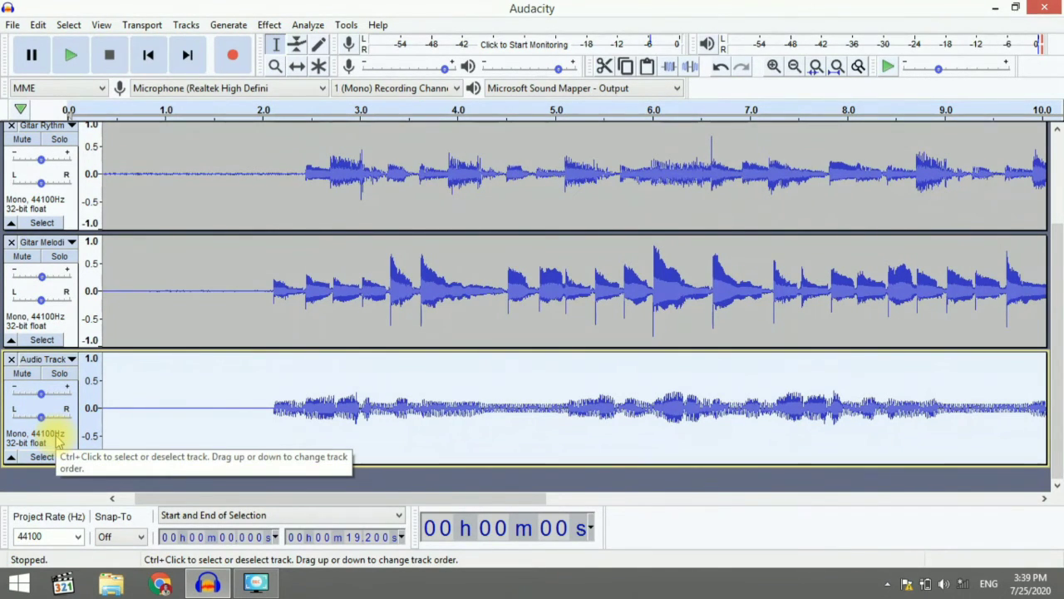
pyautogui.press('space')
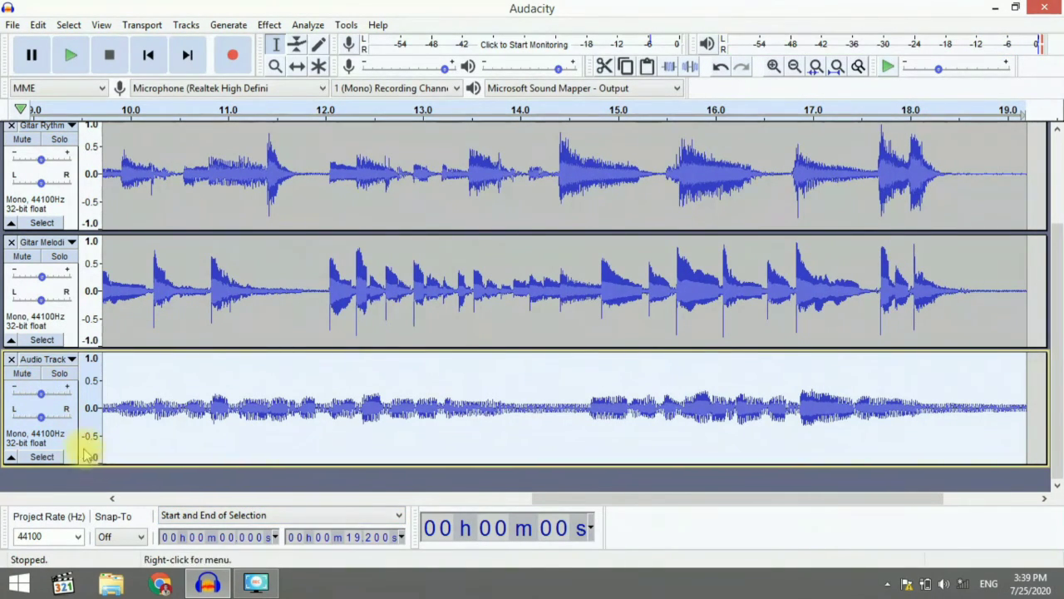
# Step: Apply the Compressor to the whole newly recorded track with -12 dB threshold, -40 dB noise floor, 2:1 ratio, 0.20 s attack and 1.0 s release
pyautogui.click(269, 24)
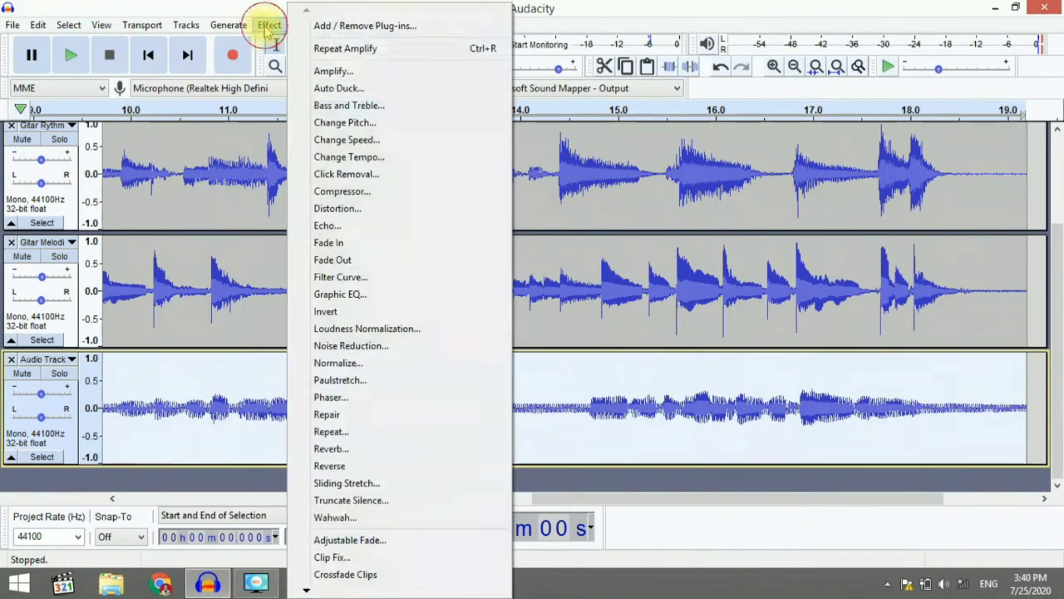
pyautogui.click(370, 192)
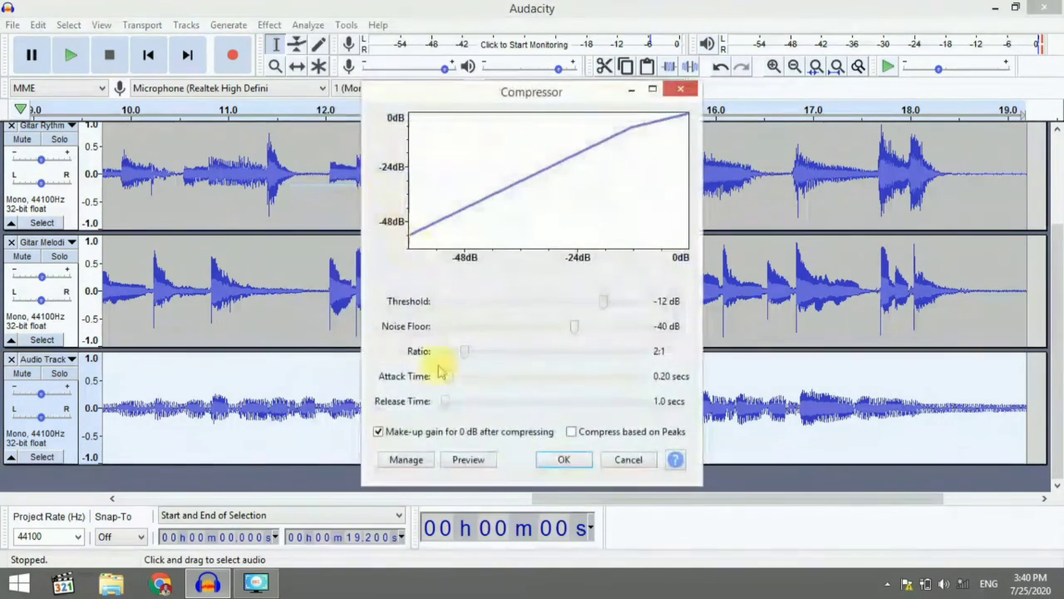
pyautogui.click(553, 462)
pyautogui.moveTo(551, 499); pyautogui.dragTo(133, 503)
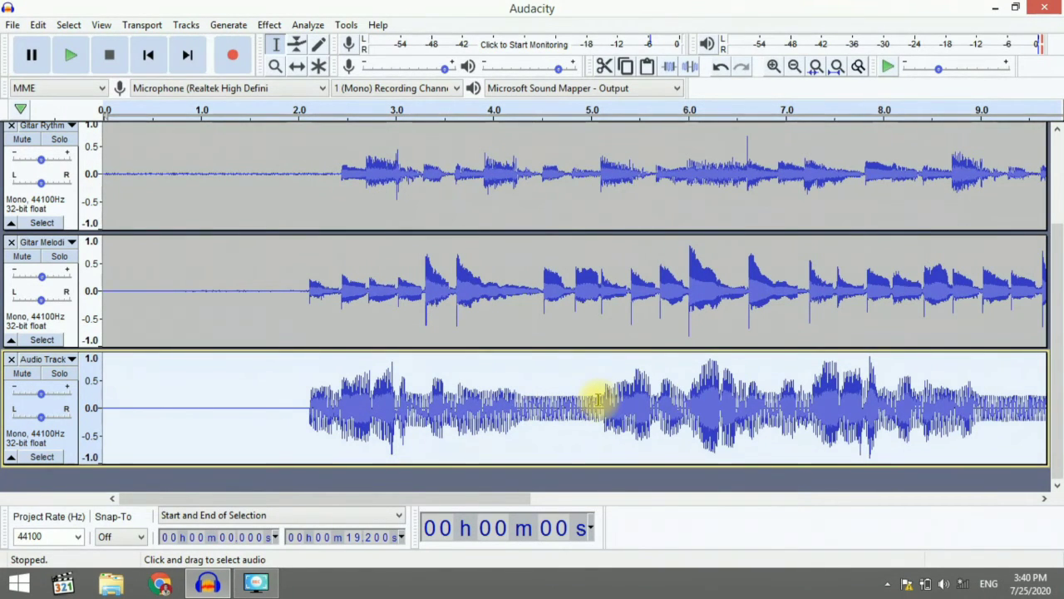
# Step: Select the noisy gap from about 4.300 s to 5.084 s in the newly recorded track and Amplify it by -35 dB
pyautogui.moveTo(598, 400); pyautogui.dragTo(515, 400)
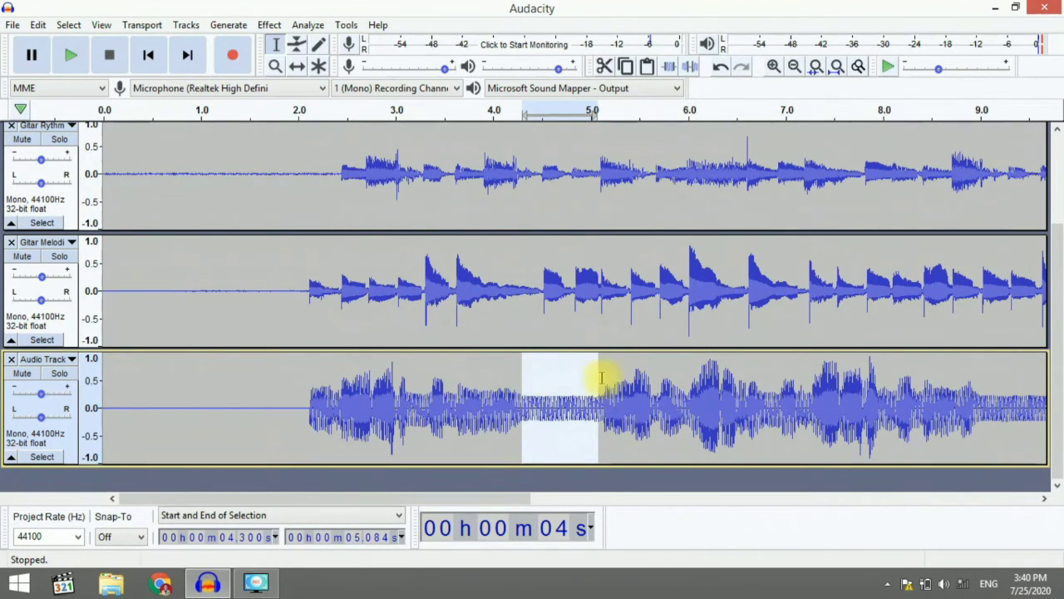
pyautogui.click(268, 24)
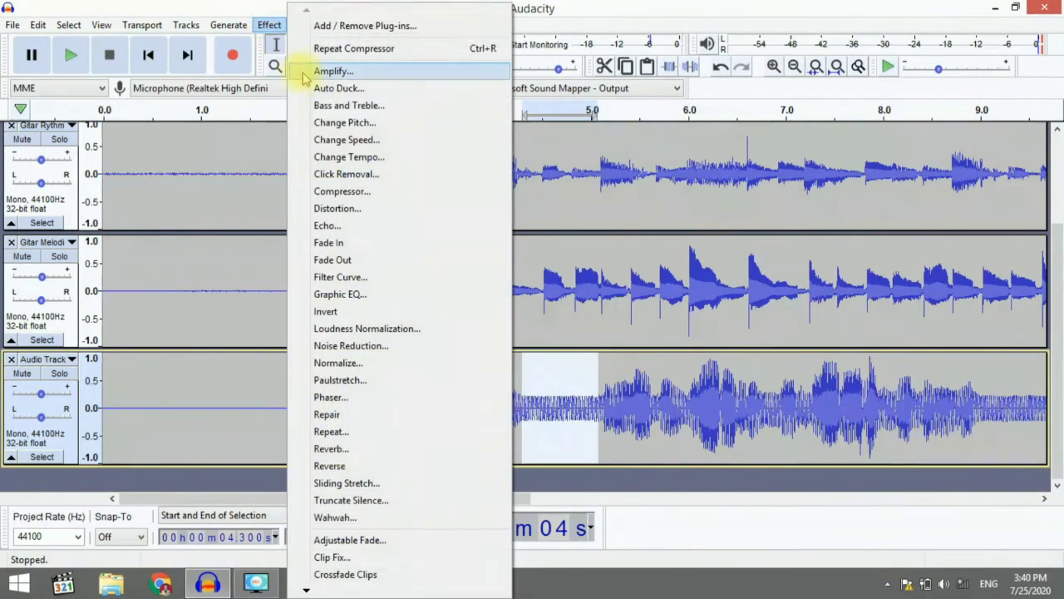
pyautogui.click(309, 72)
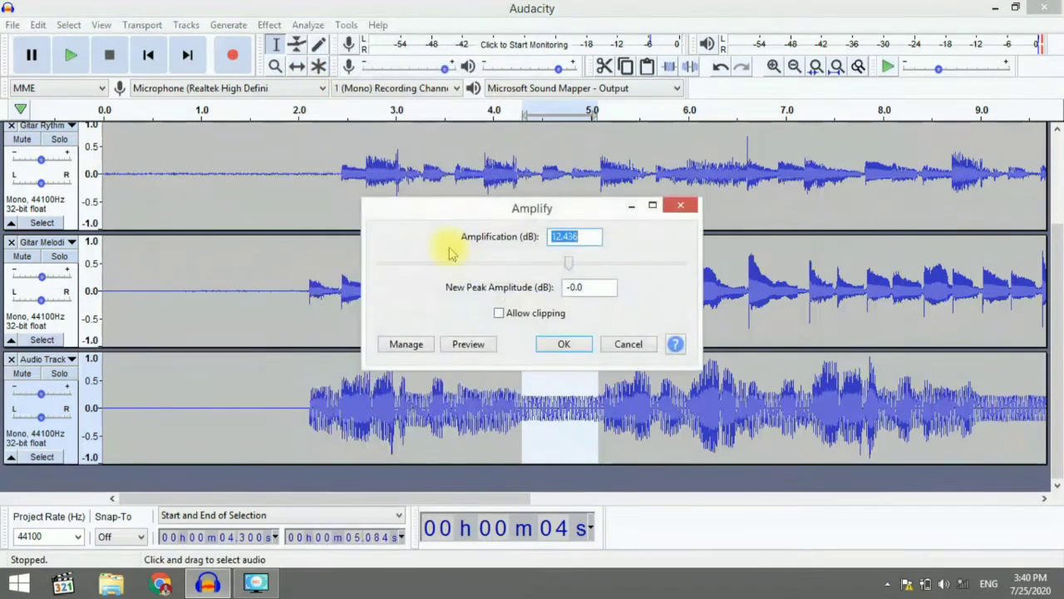
pyautogui.moveTo(570, 266); pyautogui.dragTo(490, 259)
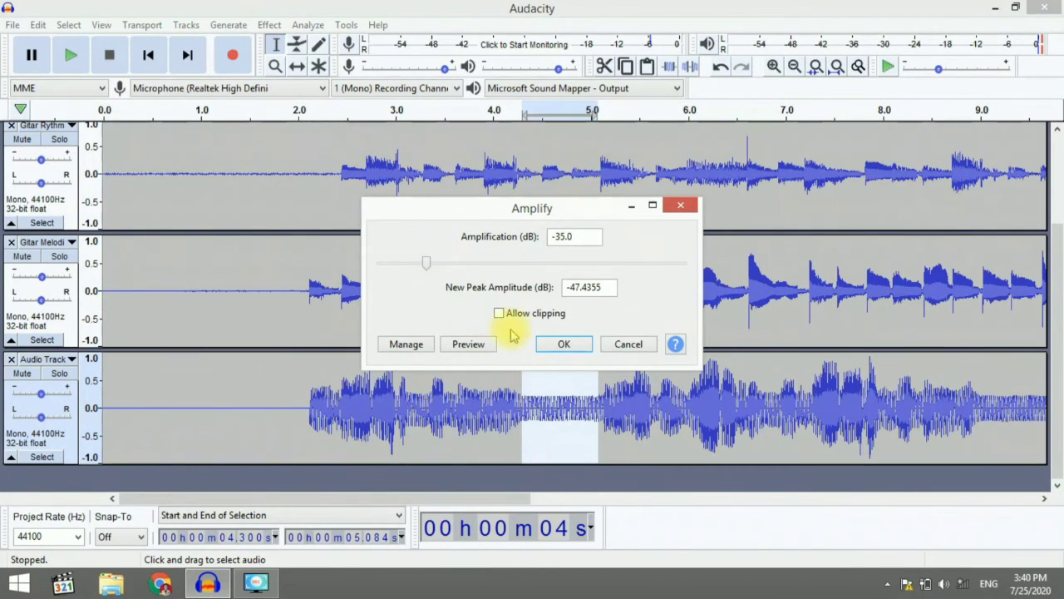
pyautogui.click(562, 345)
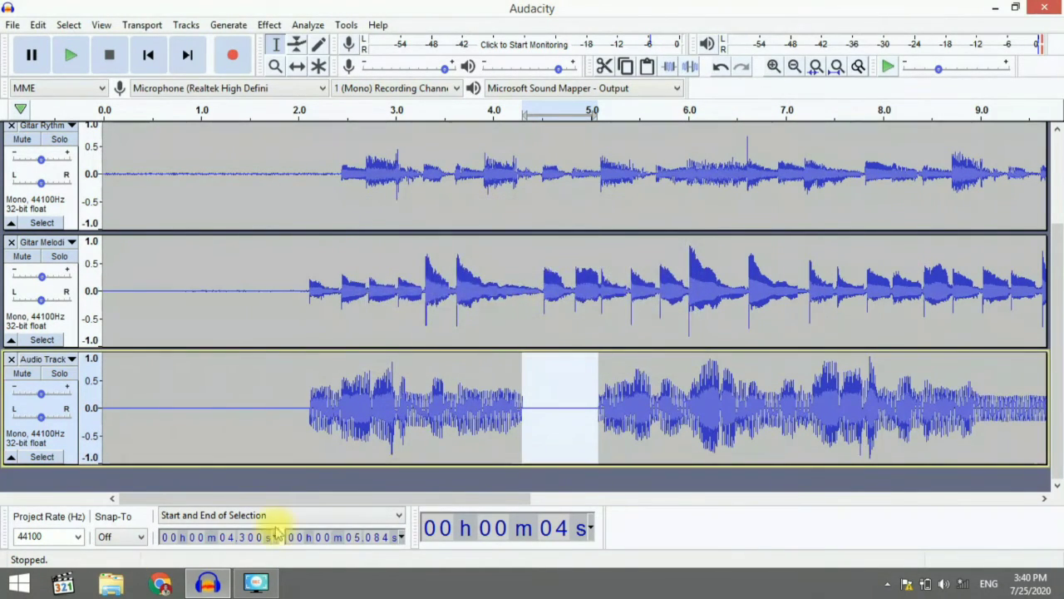
# Step: Select the second gap, from about 8.961 s to 9.872 s, in the newly recorded track and Amplify it by about -35 dB
pyautogui.hscroll(5, 574, 395)
pyautogui.moveTo(583, 397); pyautogui.dragTo(495, 397)
pyautogui.click(269, 25)
pyautogui.click(449, 178)
pyautogui.moveTo(466, 261); pyautogui.dragTo(422, 262)
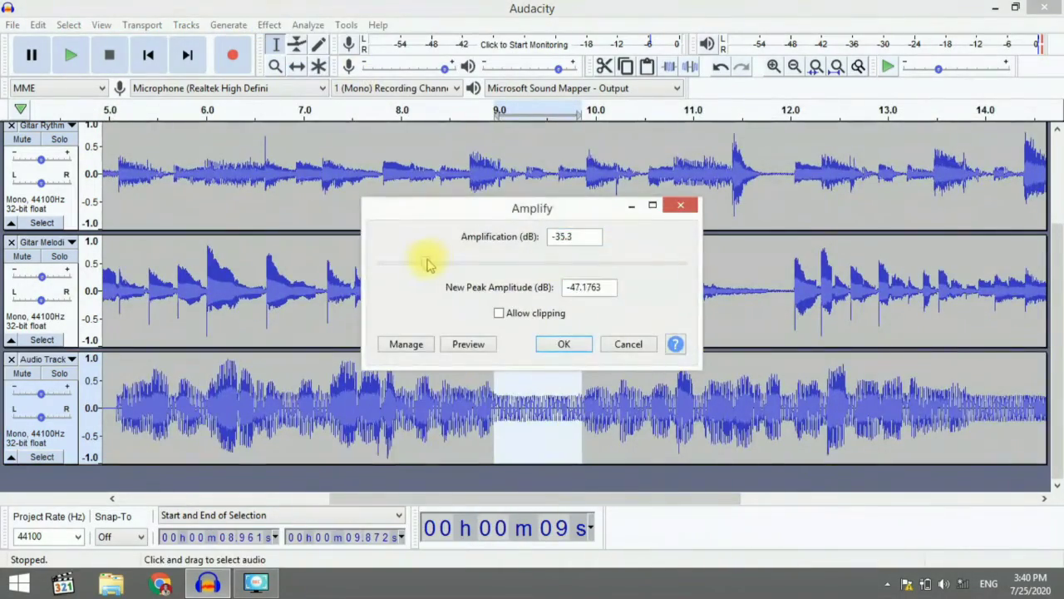
pyautogui.click(562, 343)
# Step: Select the third gap, from about 13.828 s to 14.684 s, in the newly recorded track and silence its noise with a strong negative Amplify
pyautogui.hscroll(5, 562, 432)
pyautogui.moveTo(447, 430); pyautogui.dragTo(529, 431)
pyautogui.click(269, 25)
pyautogui.click(333, 65)
pyautogui.moveTo(569, 262); pyautogui.dragTo(437, 262)
pyautogui.click(564, 342)
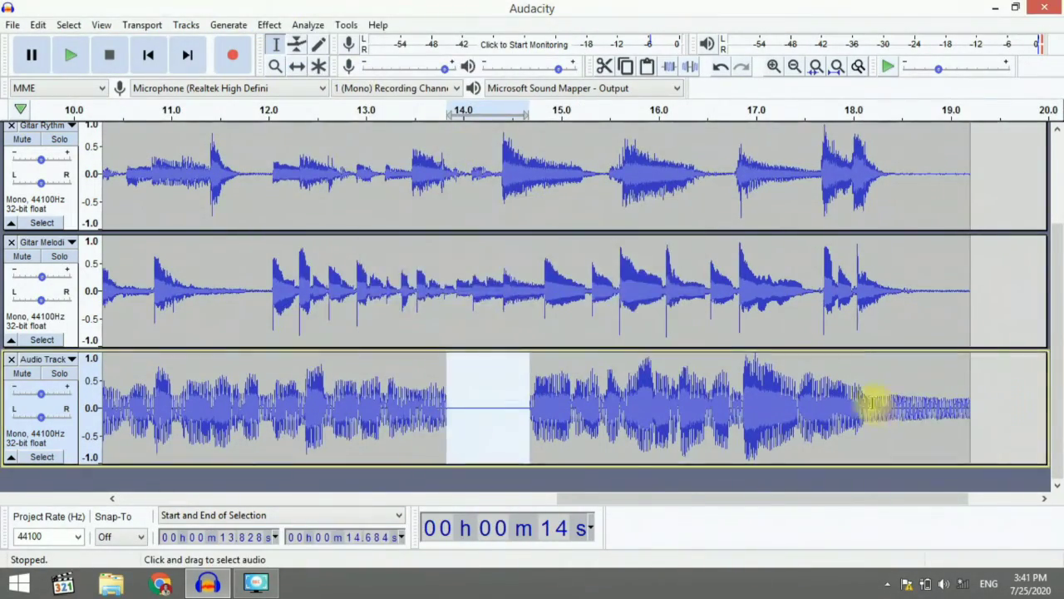
# Step: Select the newly recorded track's noisy tail from about 18.201 s past its end and attenuate it with a strong negative Amplify
pyautogui.moveTo(873, 404); pyautogui.dragTo(1004, 404)
pyautogui.click(269, 25)
pyautogui.click(332, 65)
pyautogui.moveTo(567, 263); pyautogui.dragTo(434, 263)
pyautogui.click(563, 343)
# Step: Select the whole newly recorded track and play back the mix to check the compression and the attenuated gaps
pyautogui.moveTo(647, 499); pyautogui.dragTo(46, 500)
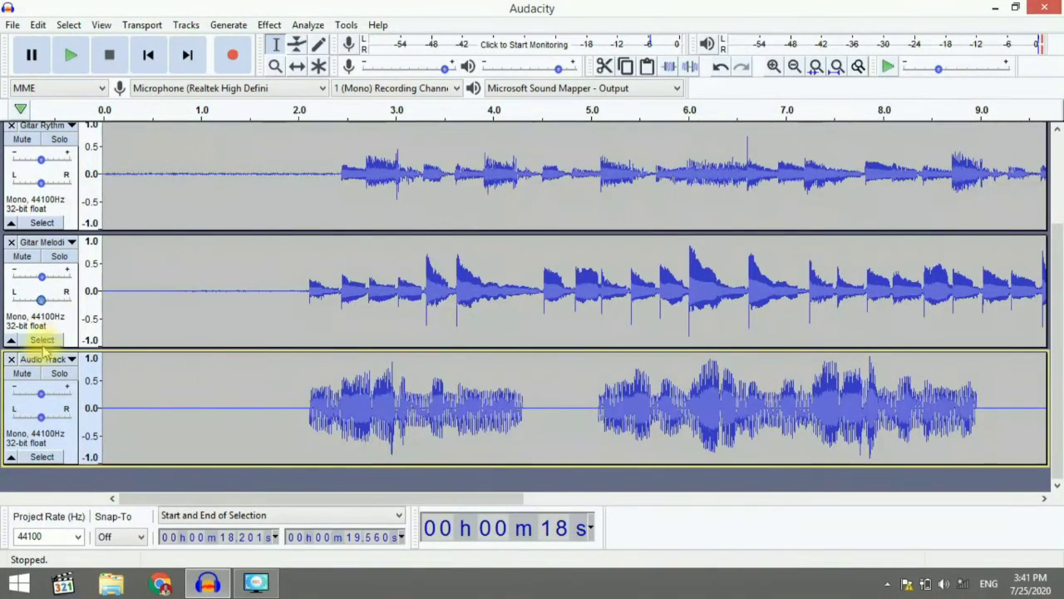
pyautogui.click(73, 434)
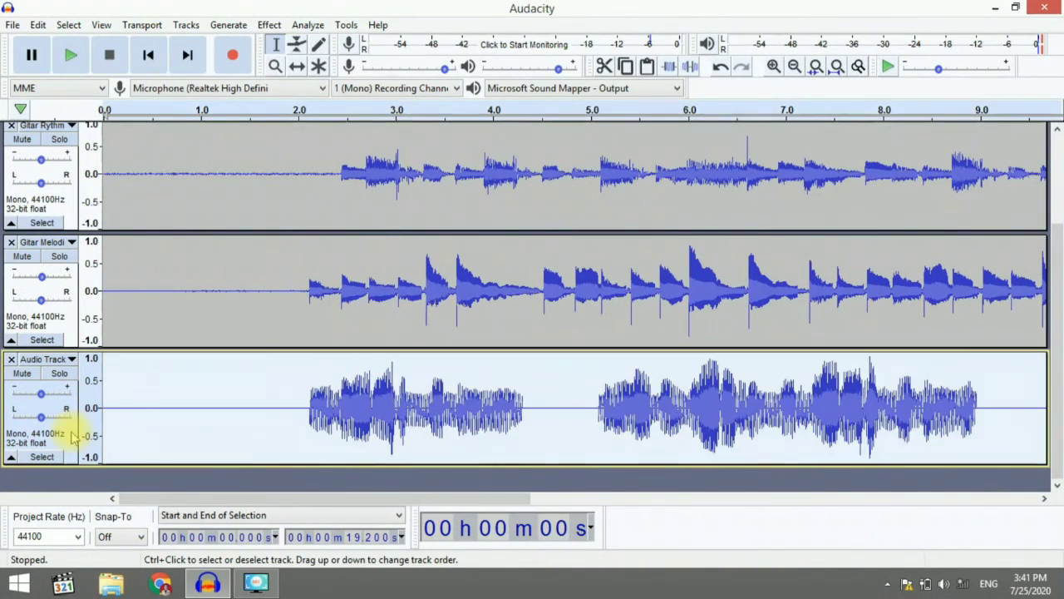
pyautogui.press('space')
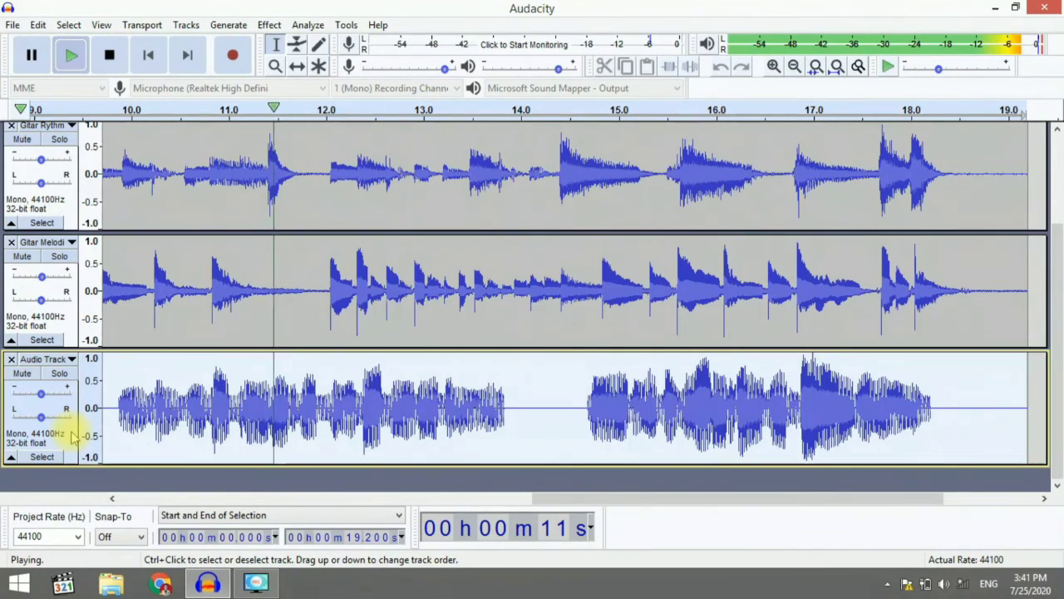
pyautogui.moveTo(47, 399)
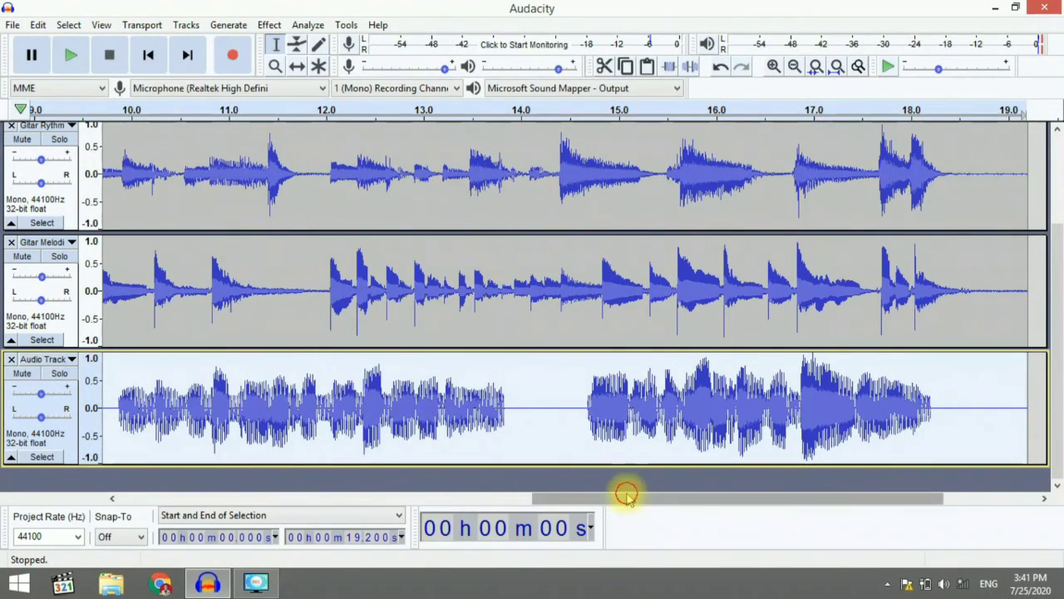
# Step: Apply Noise Reduction to the whole new track with 6 dB reduction, sensitivity 4.00 and 3 smoothing bands, and raise the track's gain slightly during playback
pyautogui.moveTo(626, 494); pyautogui.dragTo(183, 495)
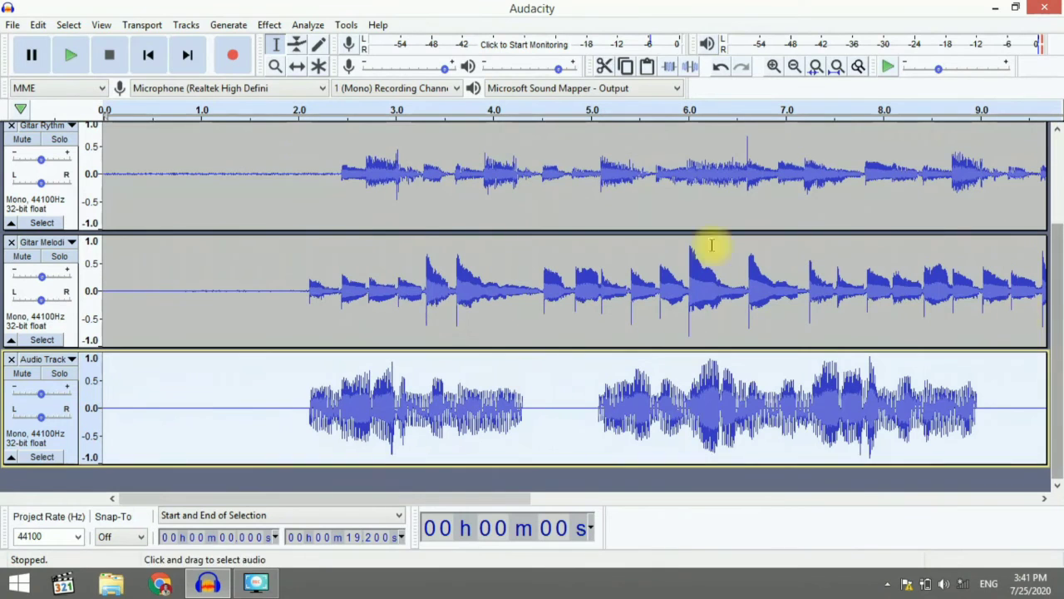
pyautogui.click(270, 24)
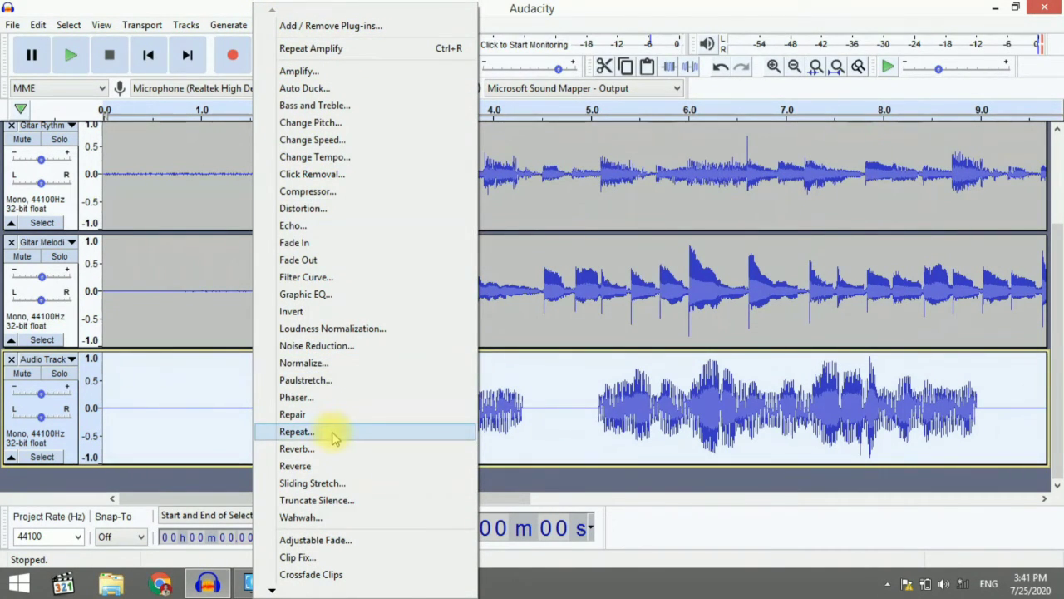
pyautogui.click(344, 348)
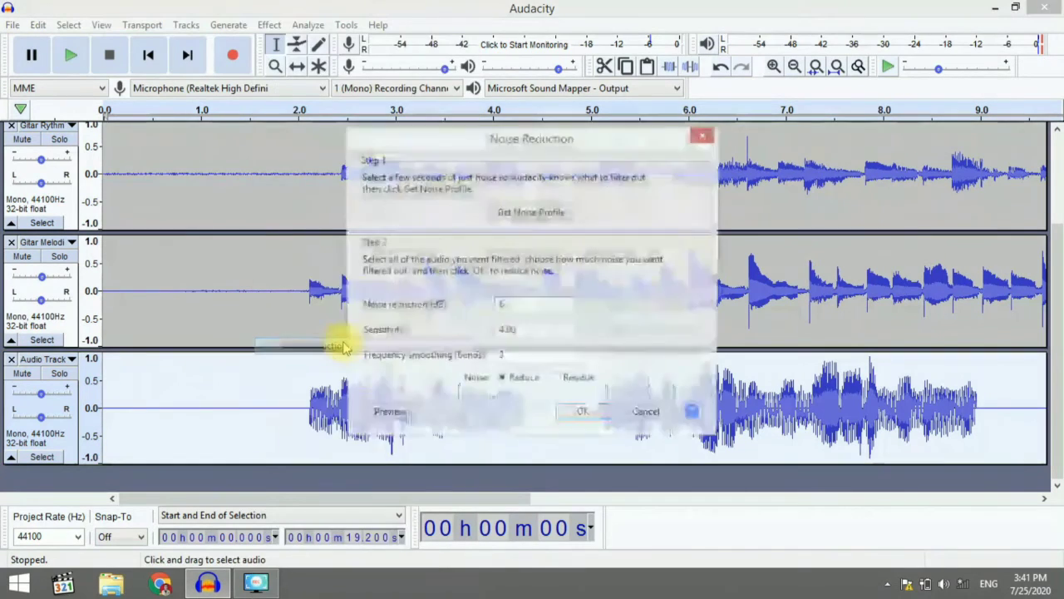
pyautogui.click(586, 415)
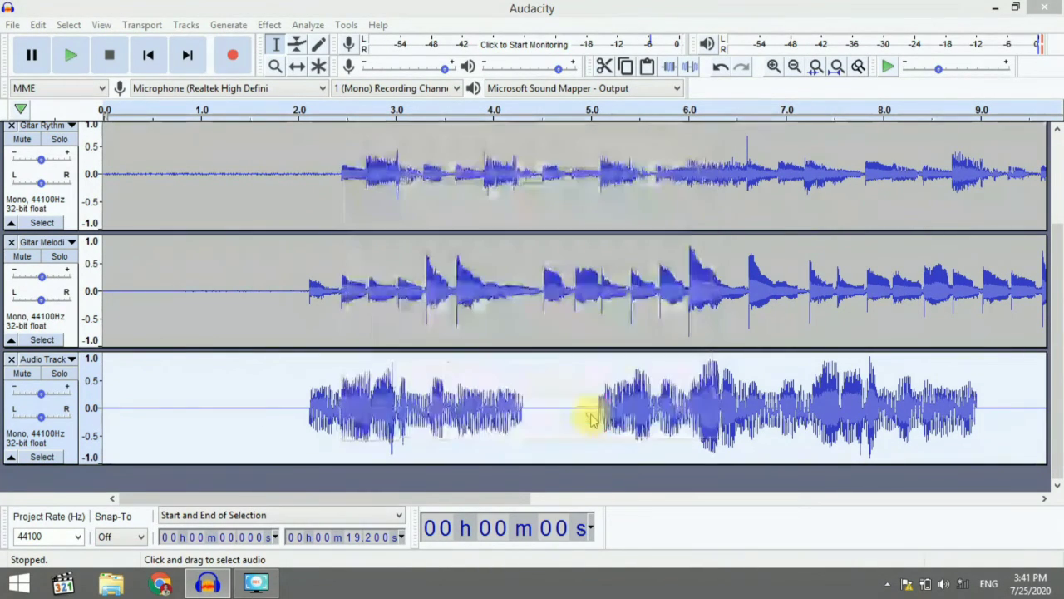
pyautogui.press('space')
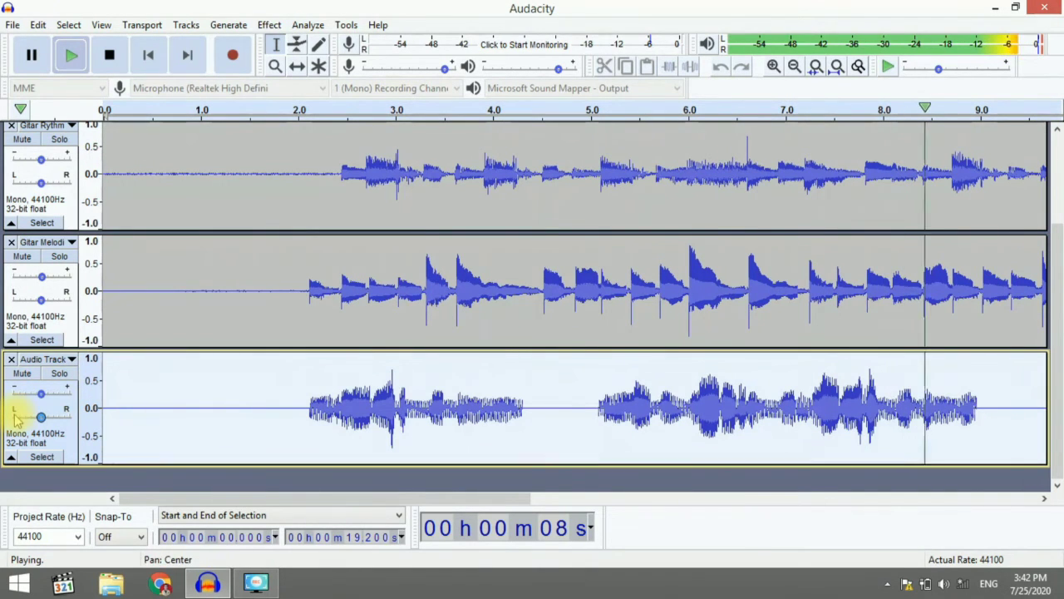
pyautogui.moveTo(43, 399); pyautogui.dragTo(43, 402)
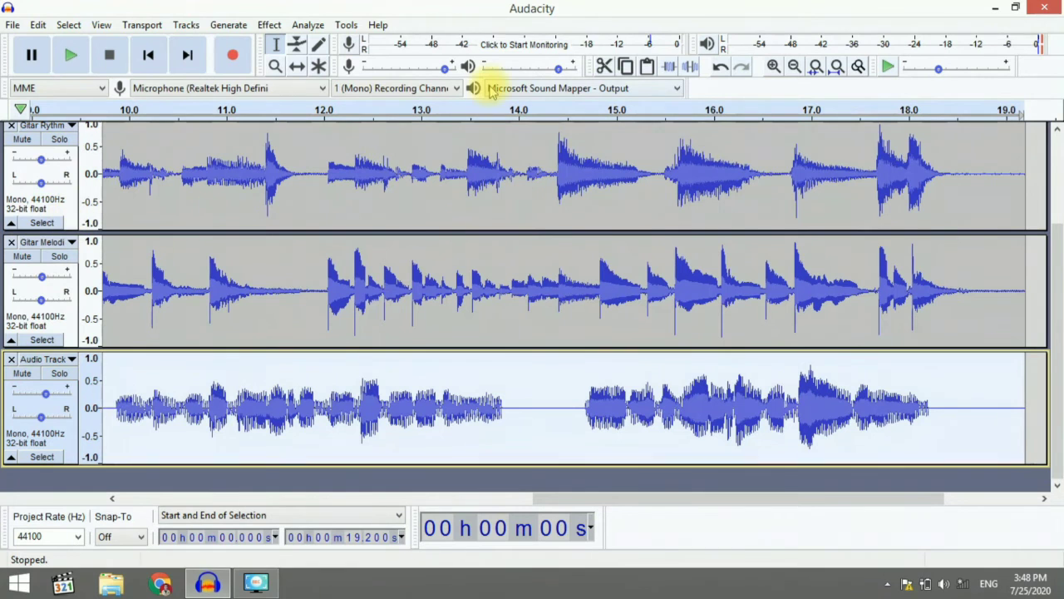
# Step: Apply Reverb to the new track with 10% room size, 10 ms pre-delay, 50% reverberance and 50% damping, and play back the mix
pyautogui.click(269, 25)
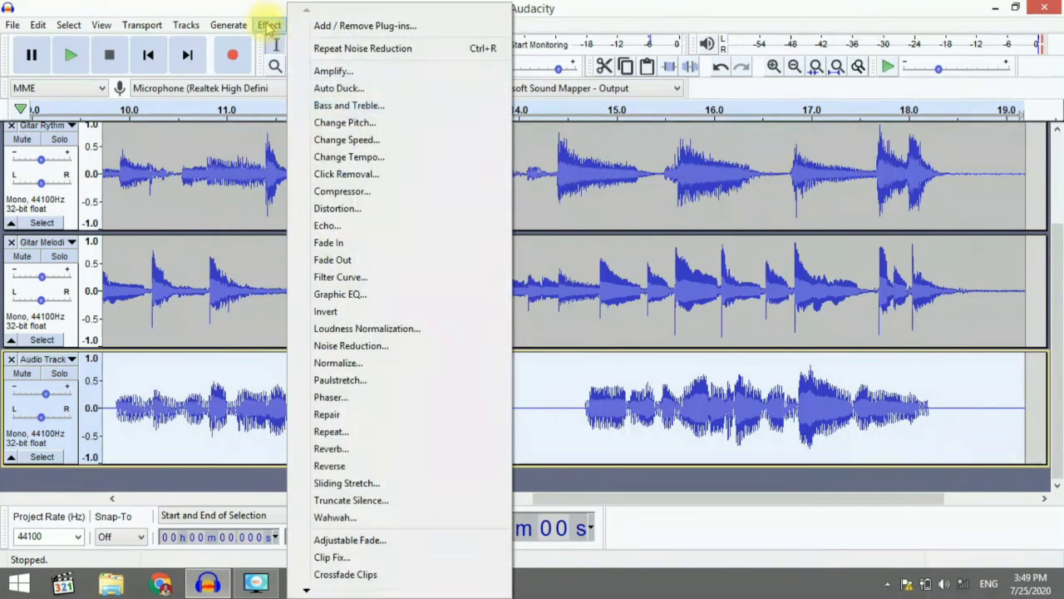
pyautogui.click(359, 453)
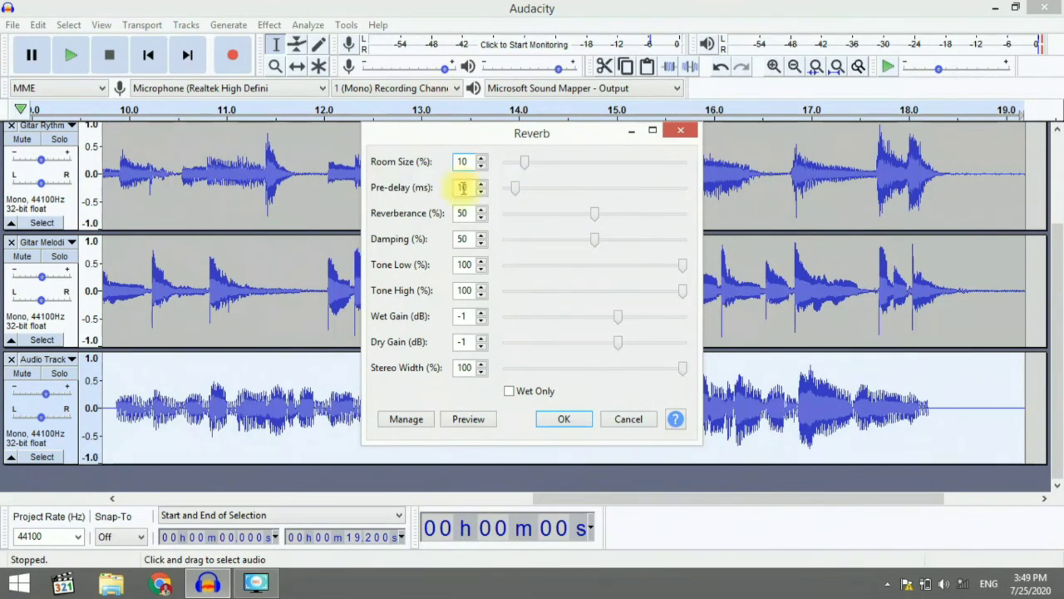
pyautogui.click(557, 420)
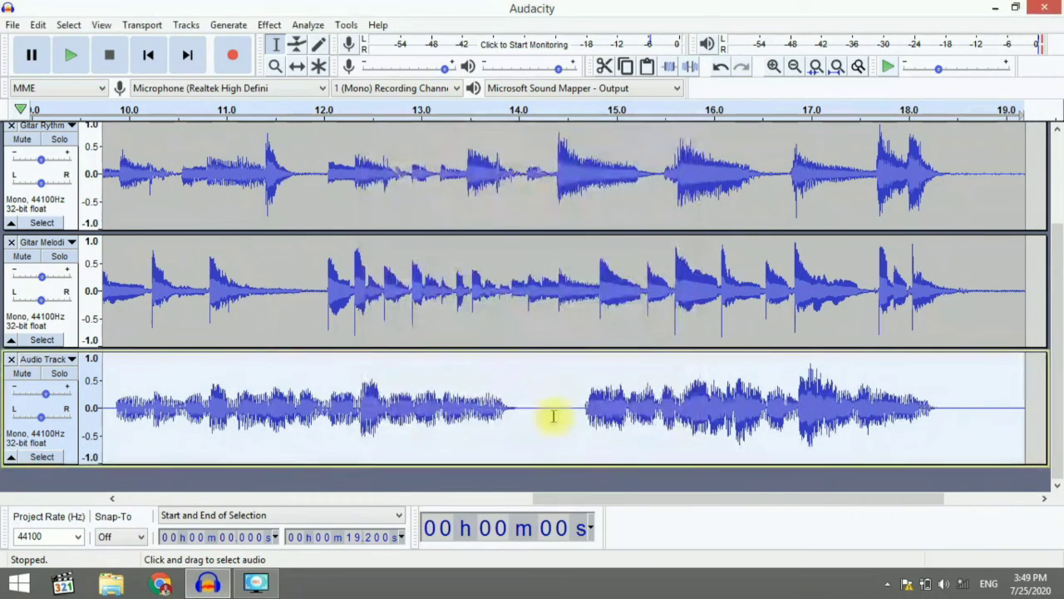
pyautogui.press('space')
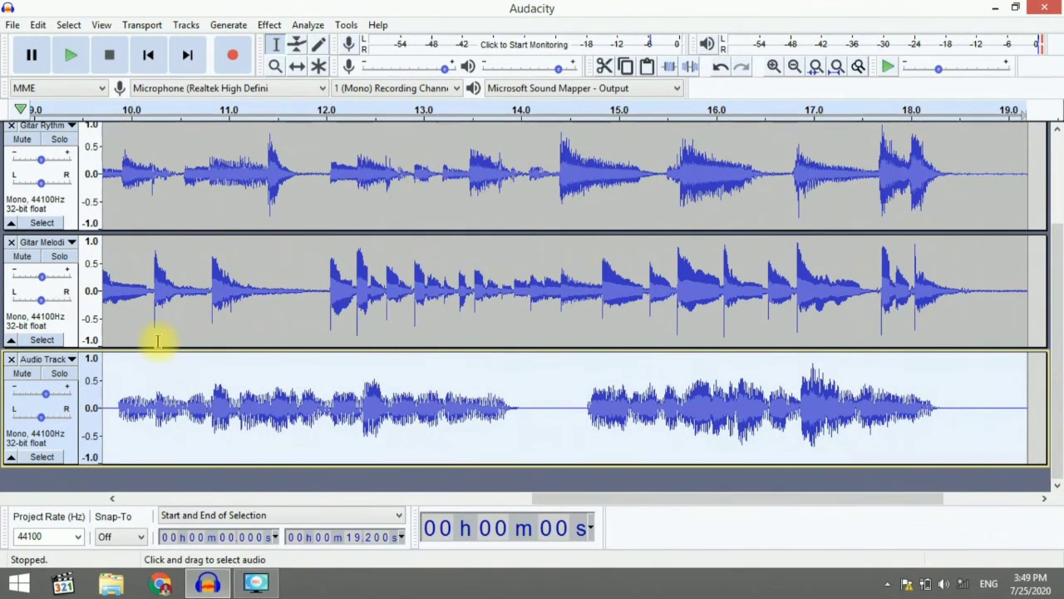
# Step: Delete the metronome click track above the guitar tracks
pyautogui.moveTo(1061, 403); pyautogui.dragTo(1048, 292)
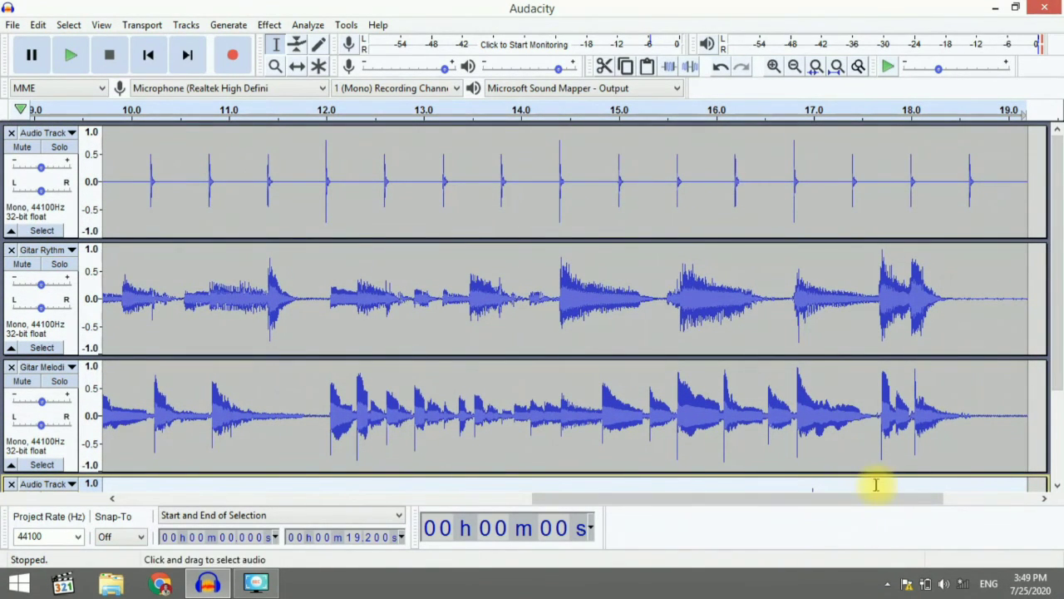
pyautogui.moveTo(879, 498); pyautogui.dragTo(107, 490)
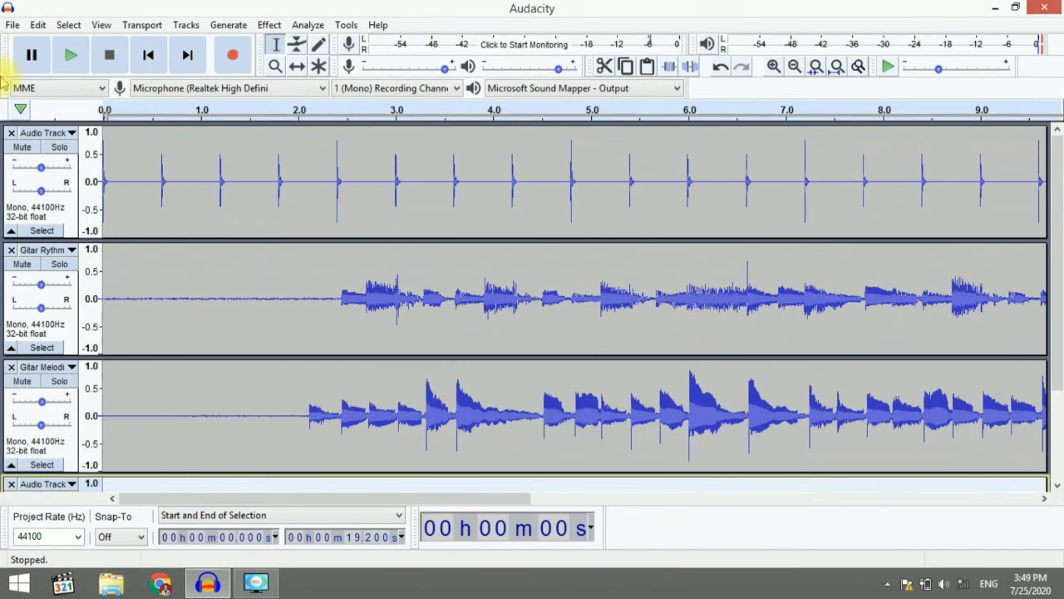
pyautogui.click(12, 133)
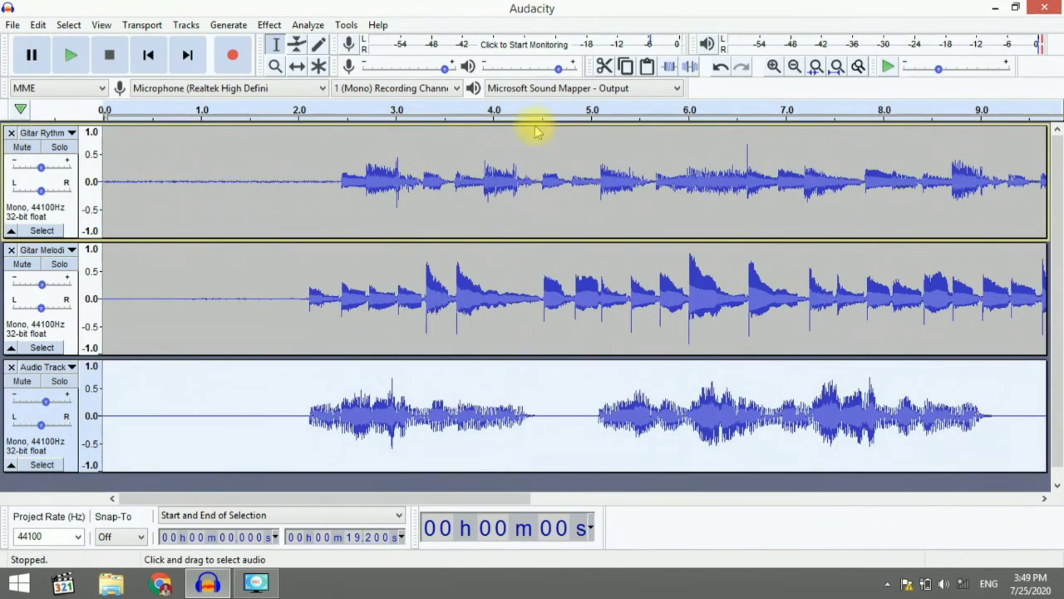
# Step: Export the project to the Desktop as an MP3 file named Havana Ala Ala with the Insane, 320 kbps quality preset
pyautogui.click(14, 25)
pyautogui.moveTo(66, 143)
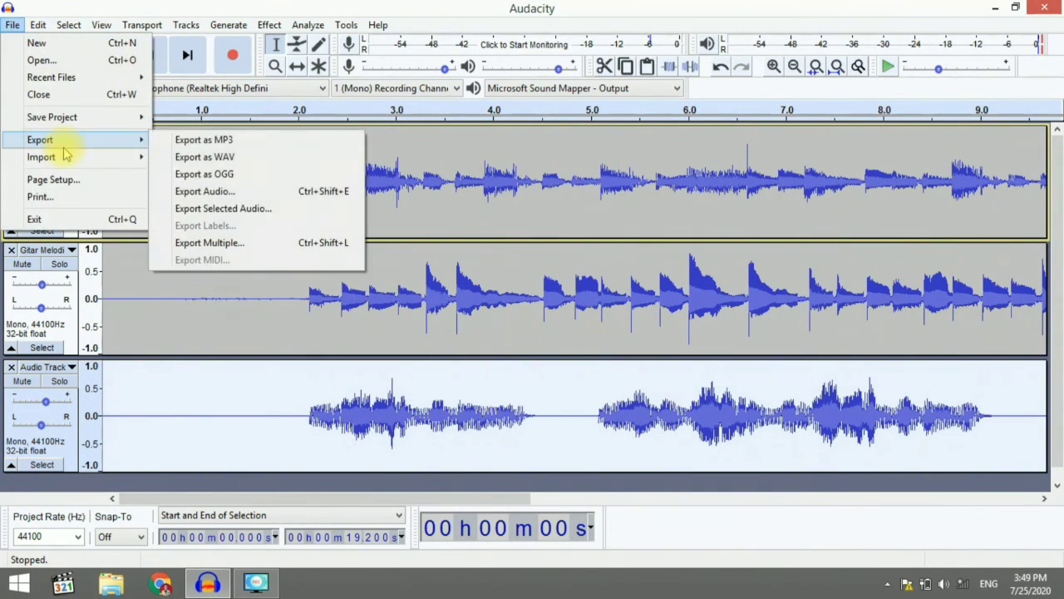
pyautogui.click(210, 144)
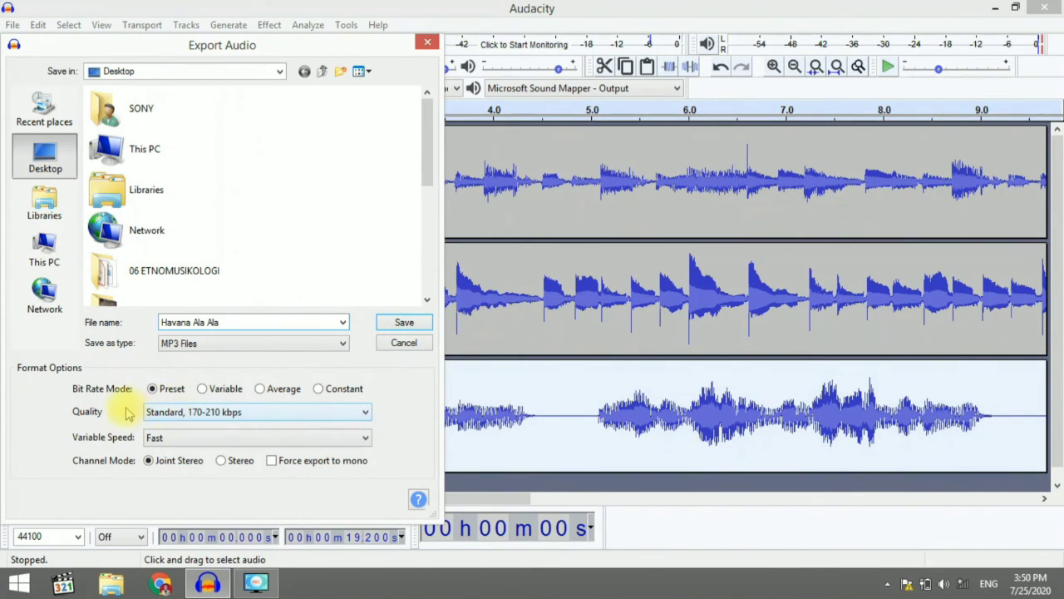
pyautogui.click(200, 413)
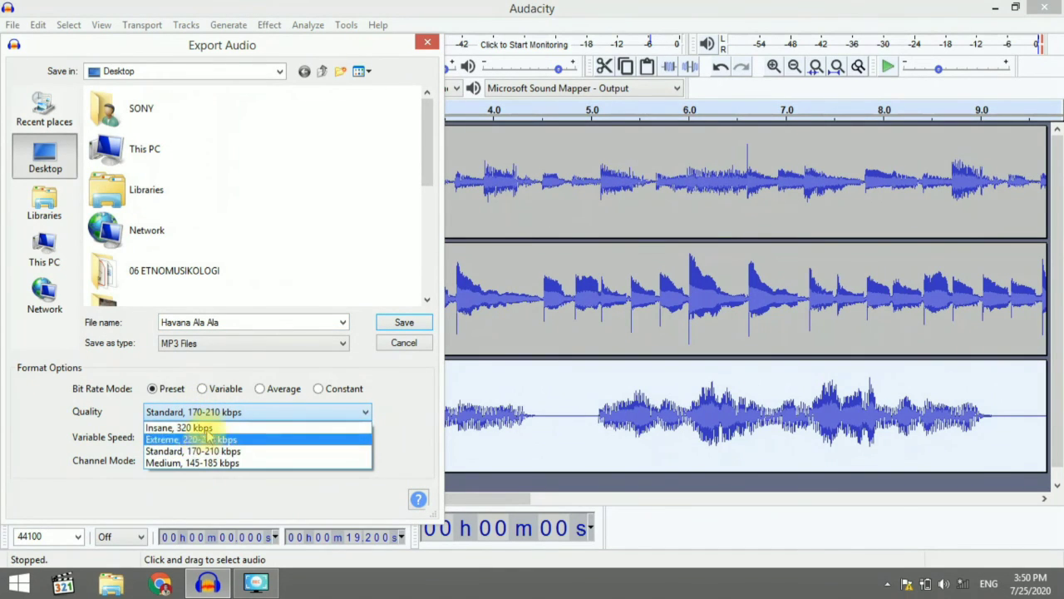
pyautogui.click(207, 429)
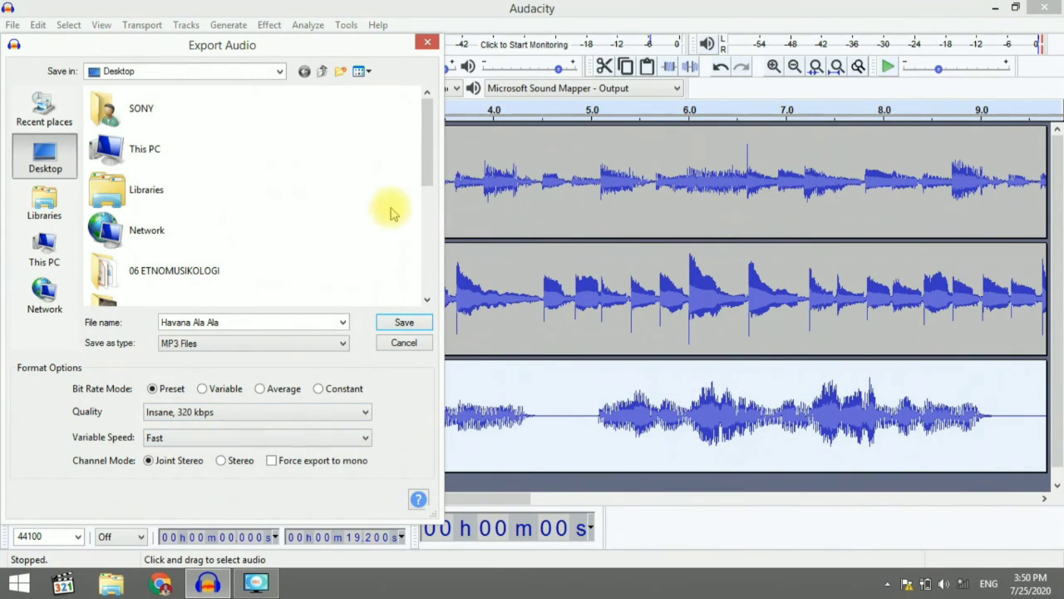
pyautogui.click(405, 325)
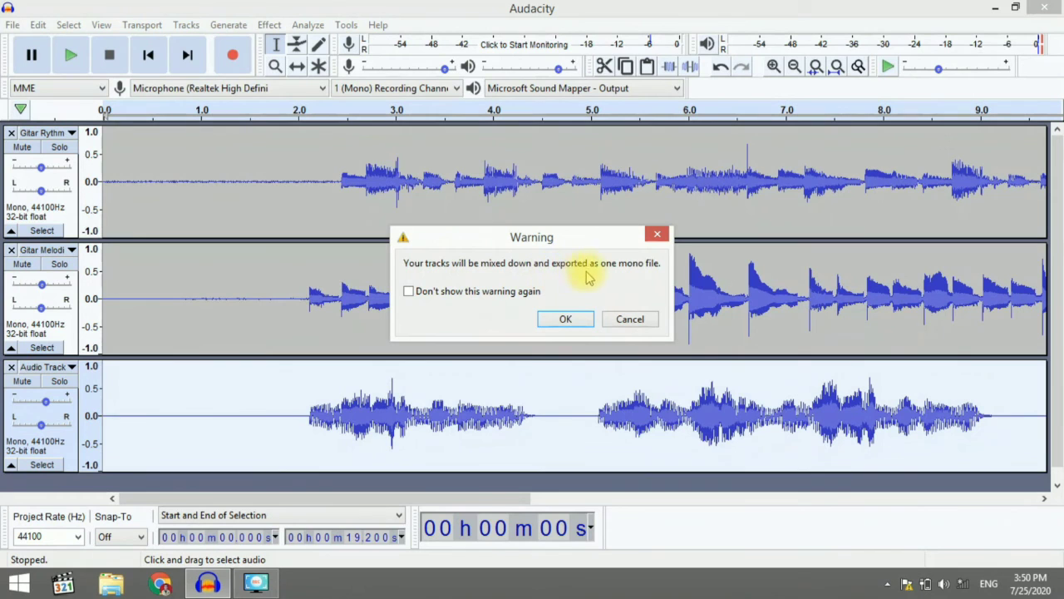
# Step: Accept the mono mixdown, then enter the artist's name and the track title Havana in the export metadata
pyautogui.click(564, 321)
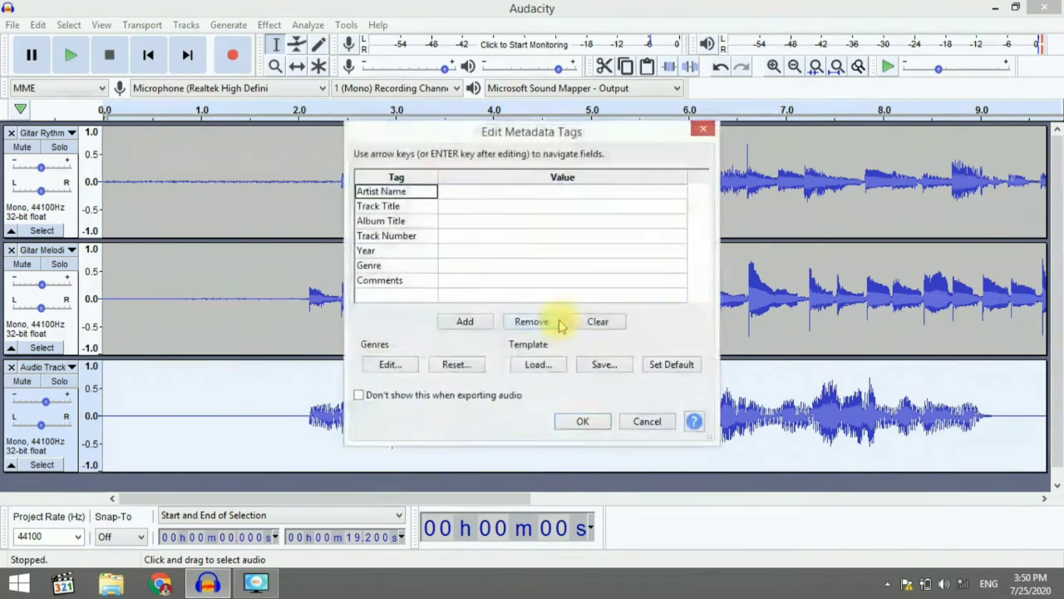
pyautogui.click(522, 193)
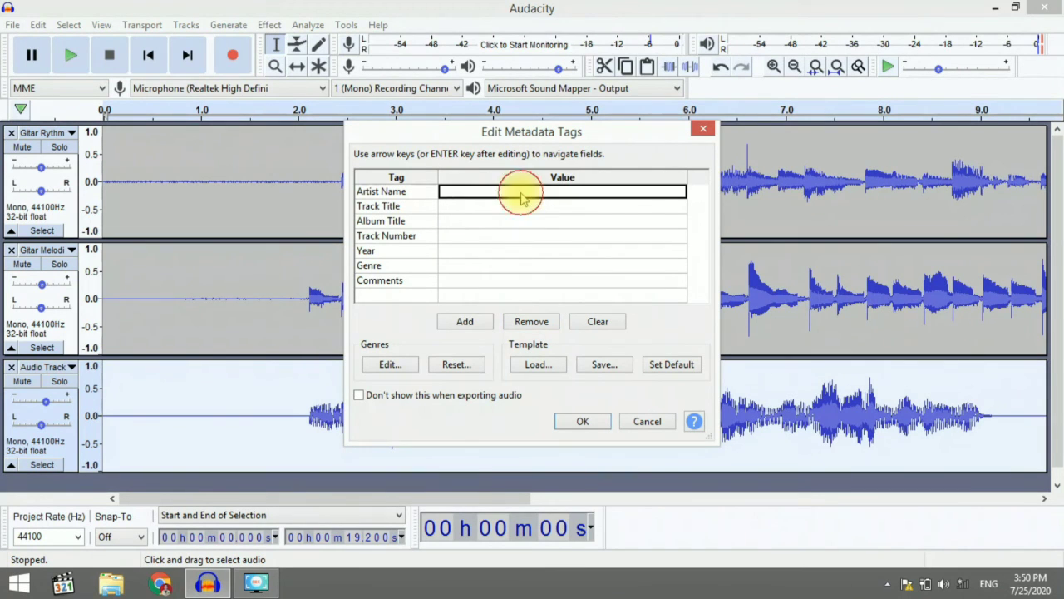
pyautogui.click(519, 194)
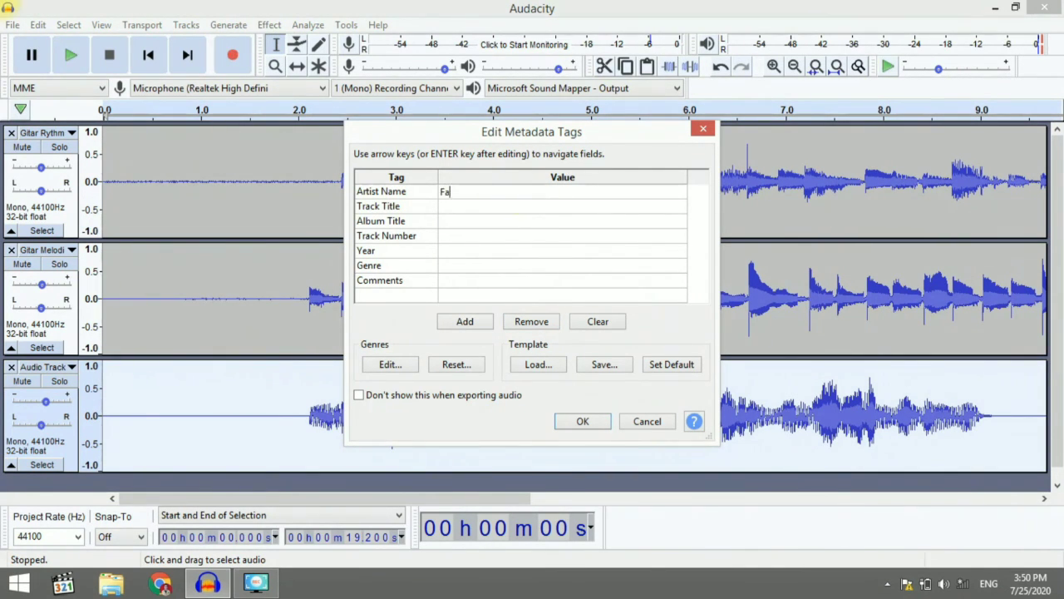
pyautogui.write('Faridz Abdillah')
pyautogui.press('Return')
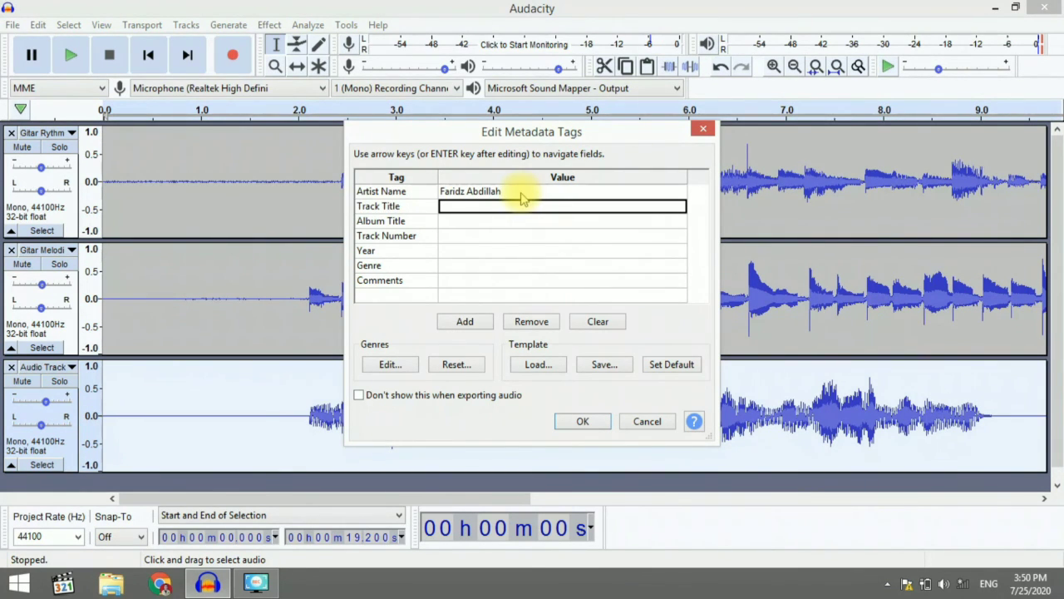
pyautogui.click(522, 208)
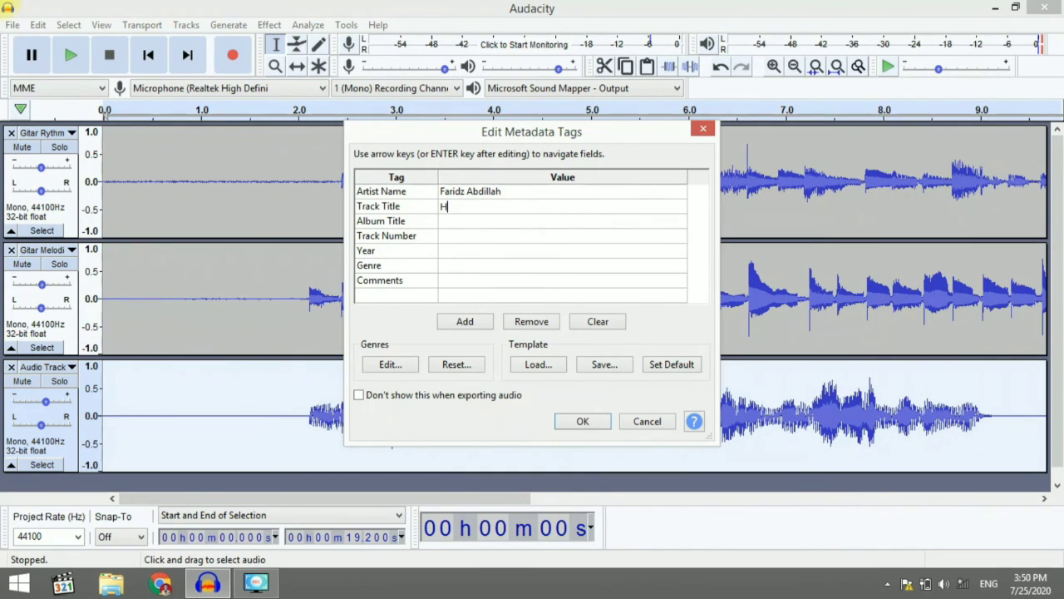
pyautogui.press('Return')
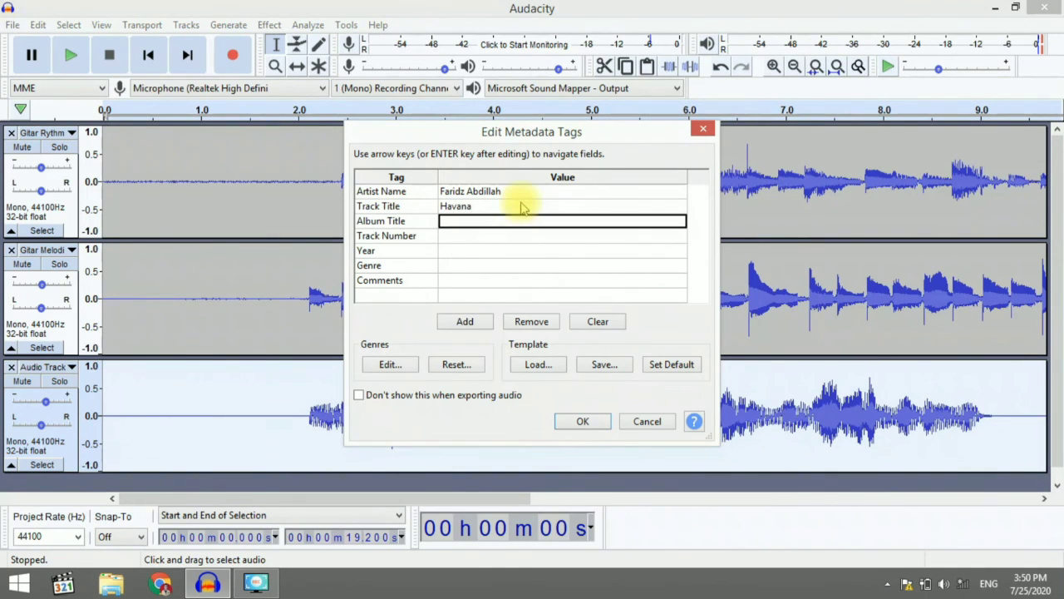
# Step: Fill in the remaining metadata with album title "-", track number 1, year 2020 and genre pop, and finish the export
pyautogui.write('-')
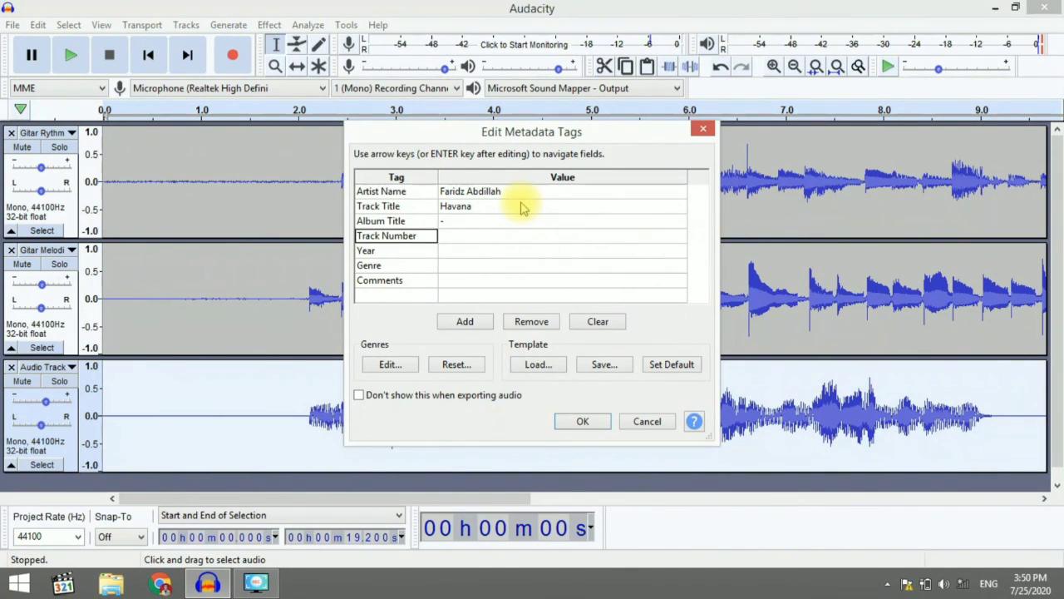
pyautogui.press('Tab')
pyautogui.write('1')
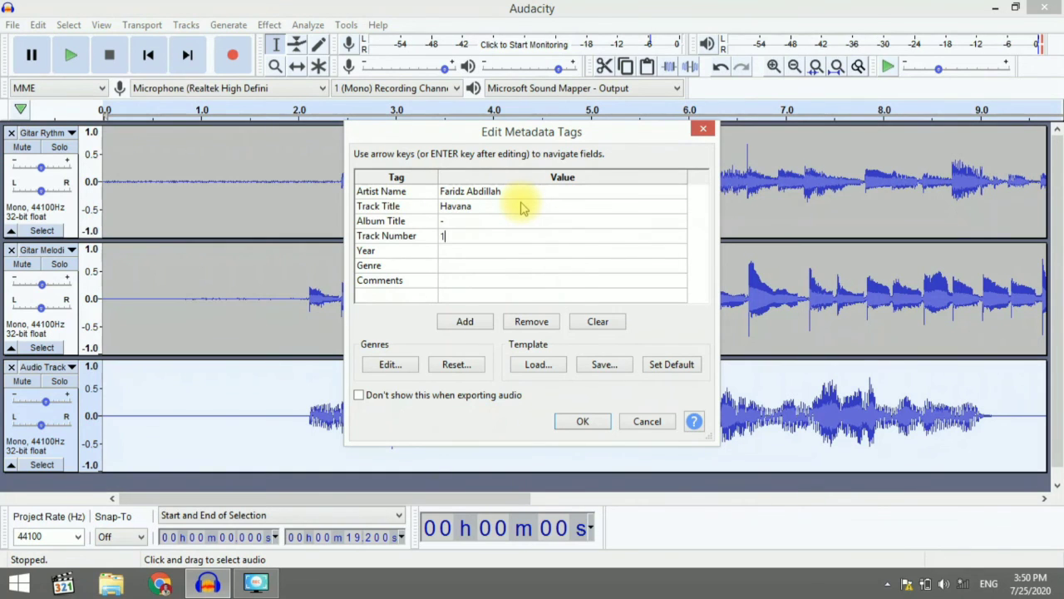
pyautogui.press('Tab')
pyautogui.write('2020')
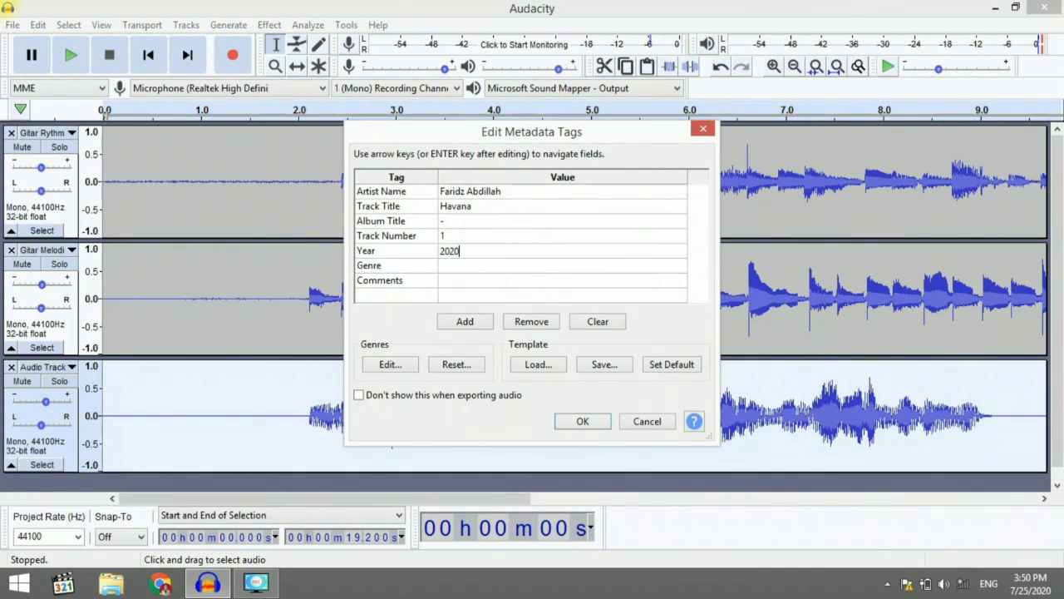
pyautogui.press('Tab')
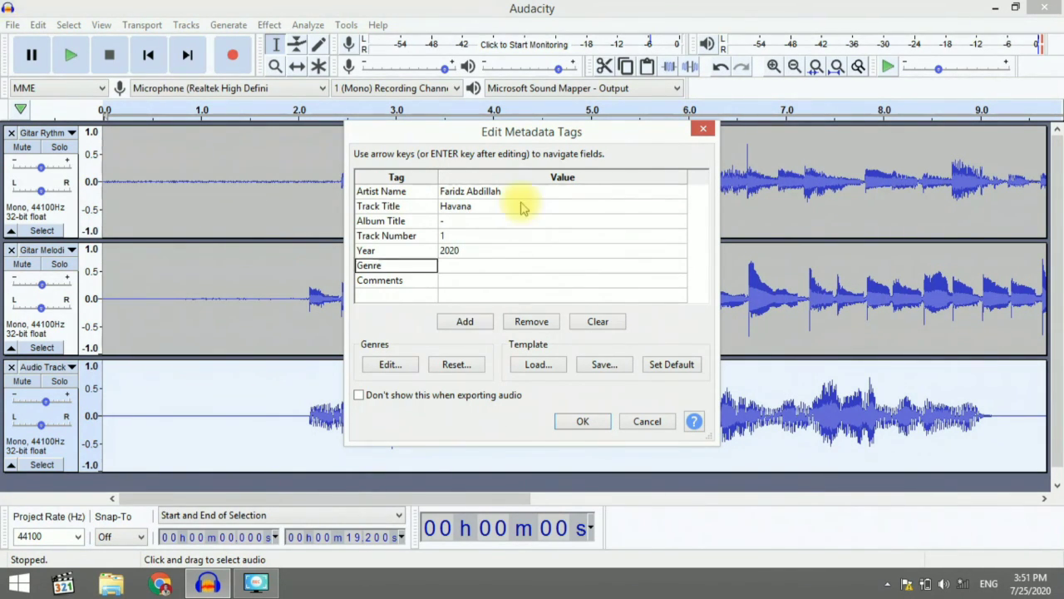
pyautogui.press('Tab')
pyautogui.write('pop')
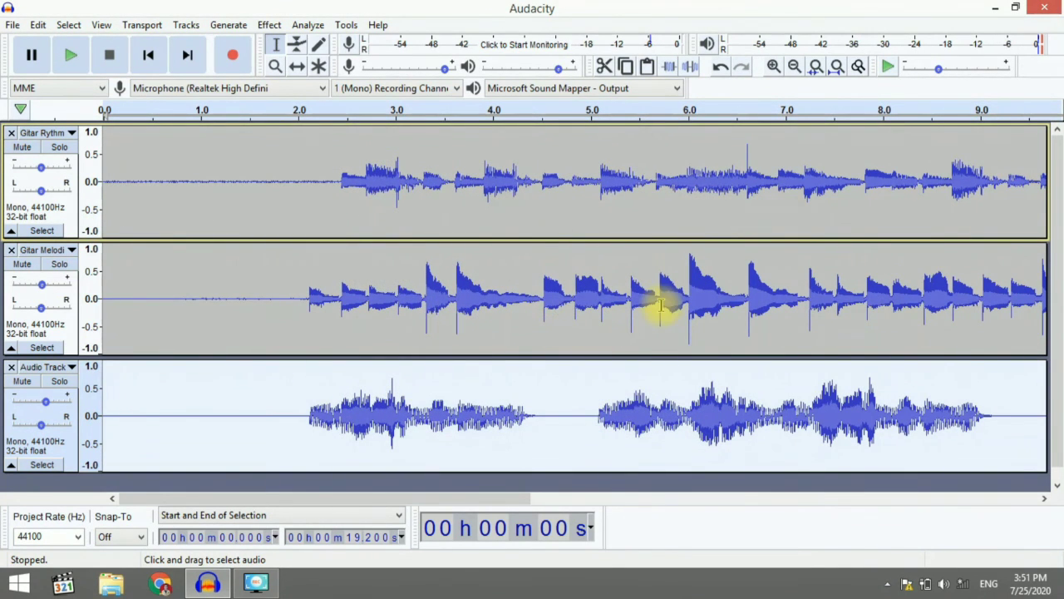
# Step: Minimize Audacity, play the exported Havana Ala Ala MP3 from the desktop in Media Player Classic, and close the player
pyautogui.click(994, 10)
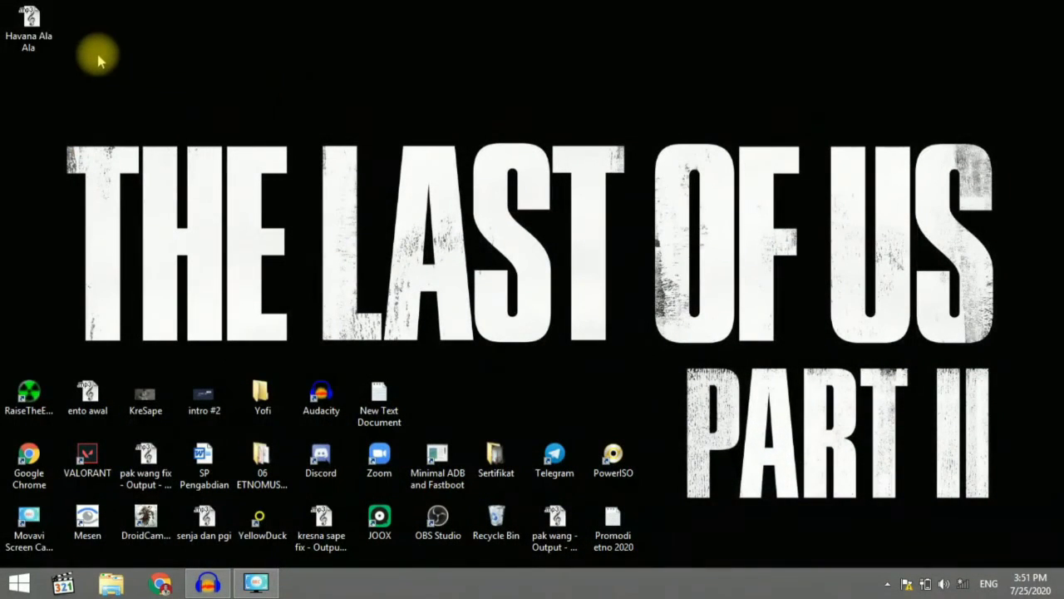
pyautogui.doubleClick(34, 20)
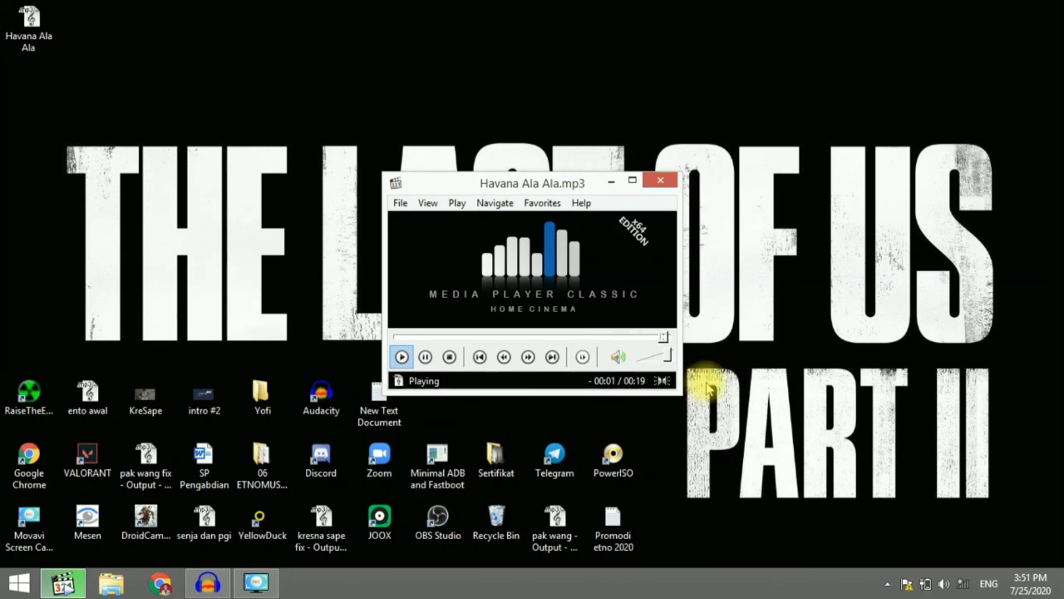
pyautogui.click(659, 182)
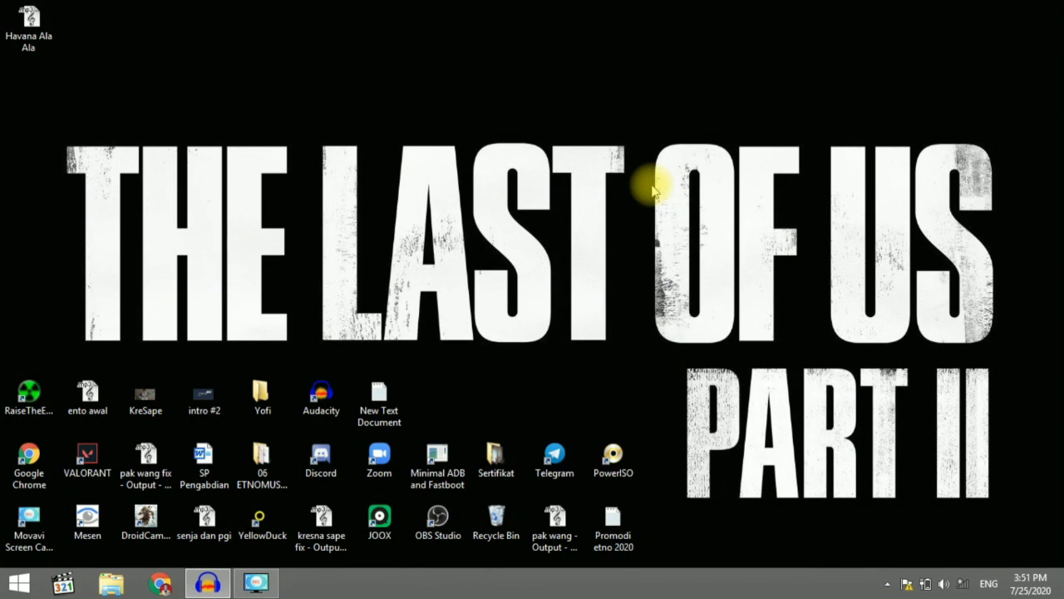